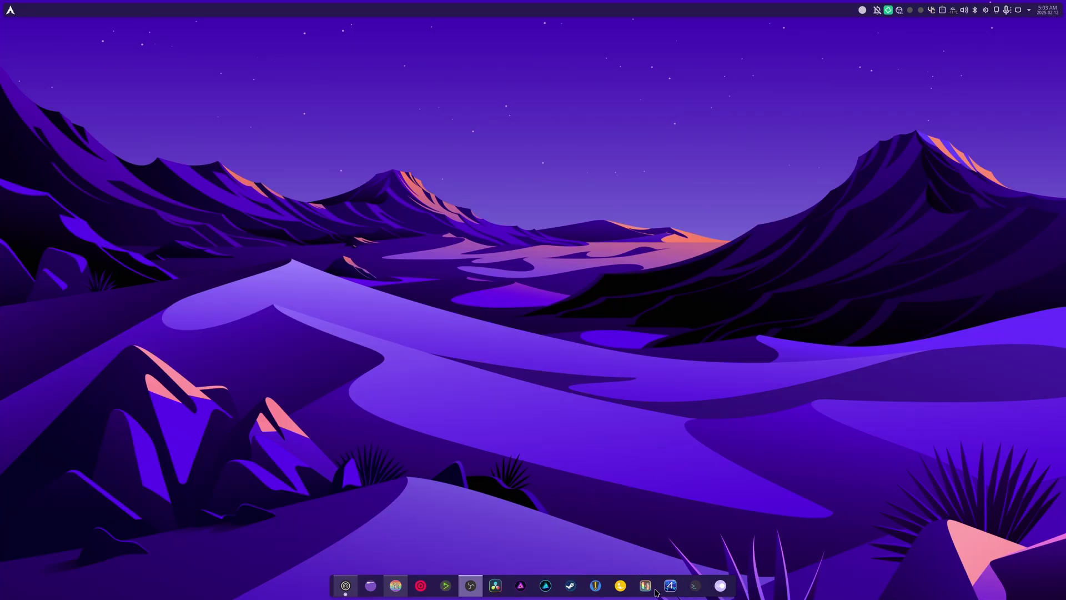
# Step: Open System Settings' Drawing Tablet page, then bring forward the browser window showing the tablet image
pyautogui.click(720, 585)
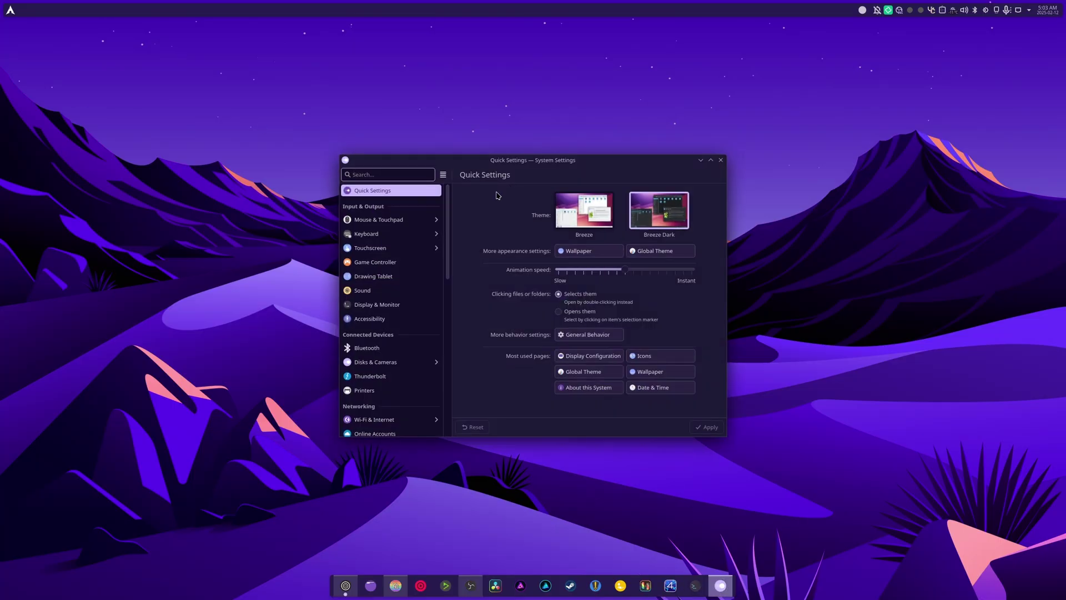
pyautogui.click(372, 277)
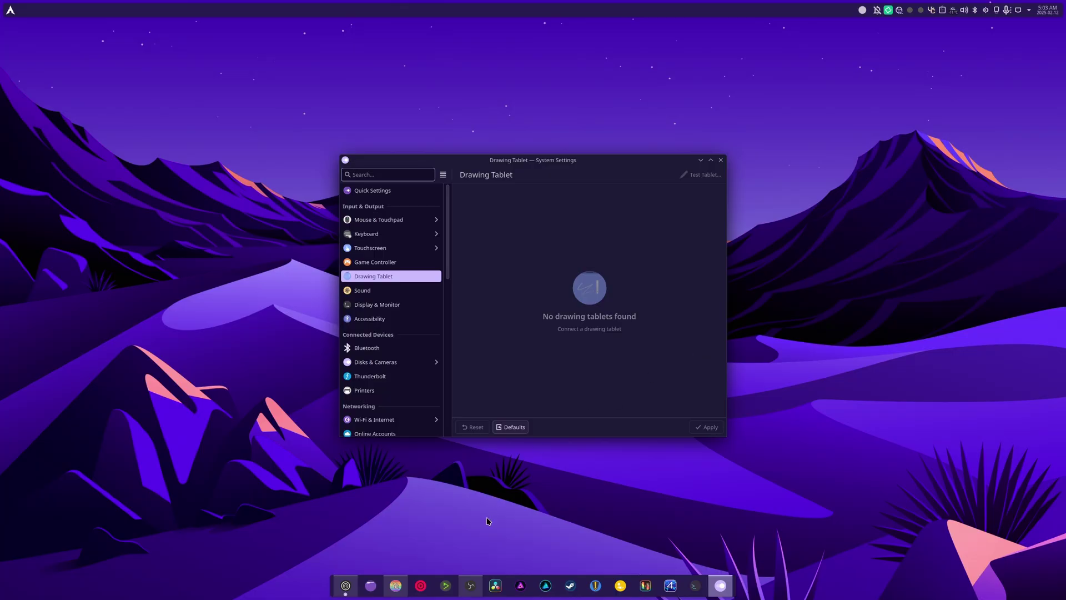
pyautogui.click(346, 586)
# Step: In Display & Monitor, apply and keep a 90% scale on the Dell monitor
pyautogui.click(383, 304)
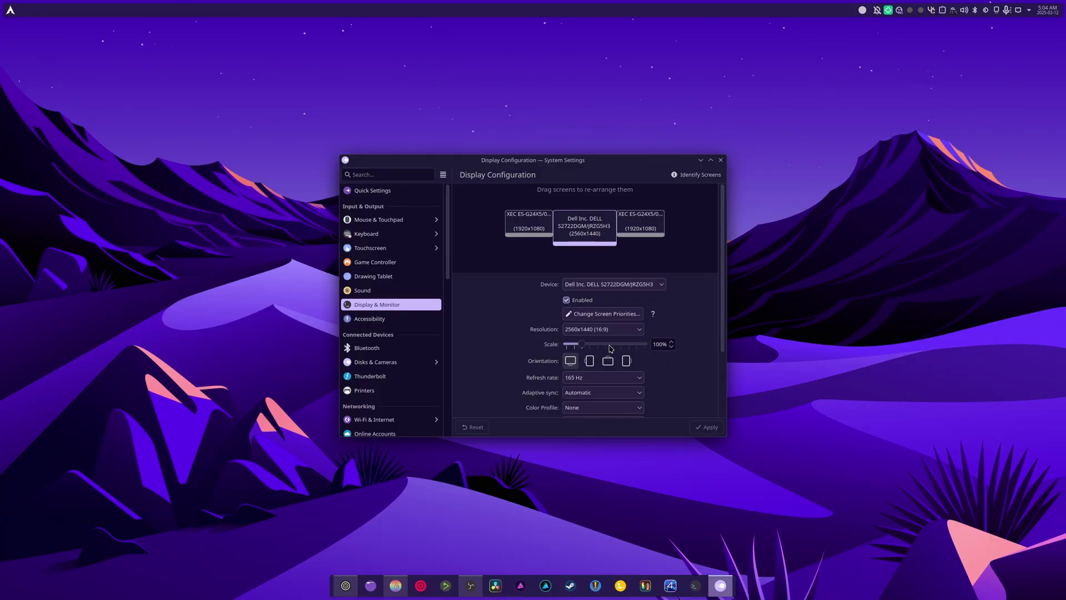
pyautogui.moveTo(582, 347); pyautogui.dragTo(580, 347)
pyautogui.click(672, 347)
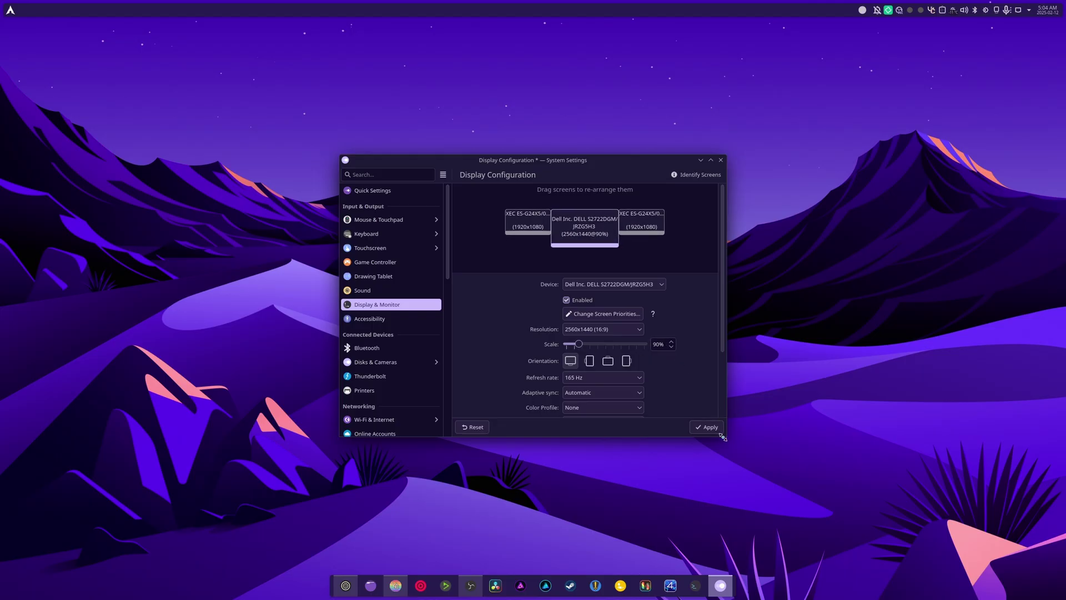
pyautogui.click(708, 427)
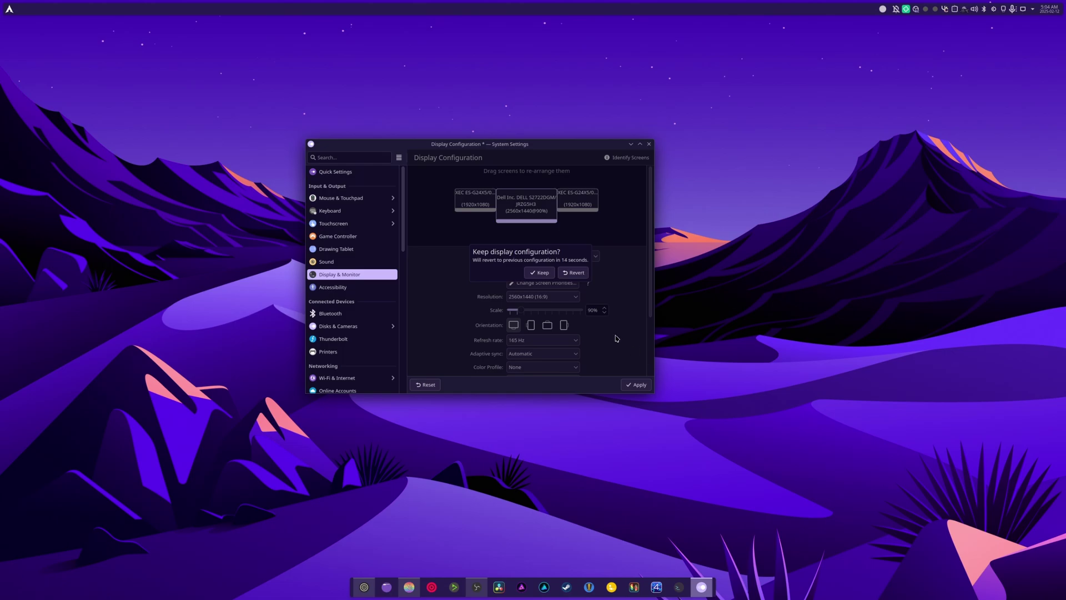
pyautogui.click(539, 272)
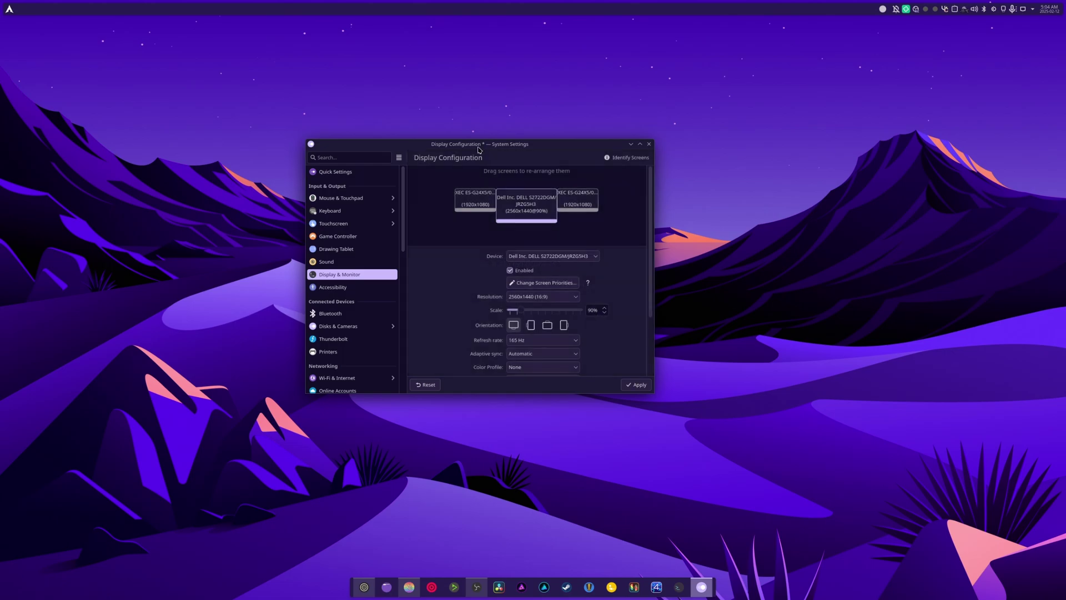
# Step: Apply and keep a 150% Dell monitor scale, then drag the scale back to 100%
pyautogui.moveTo(478, 148); pyautogui.dragTo(304, 121)
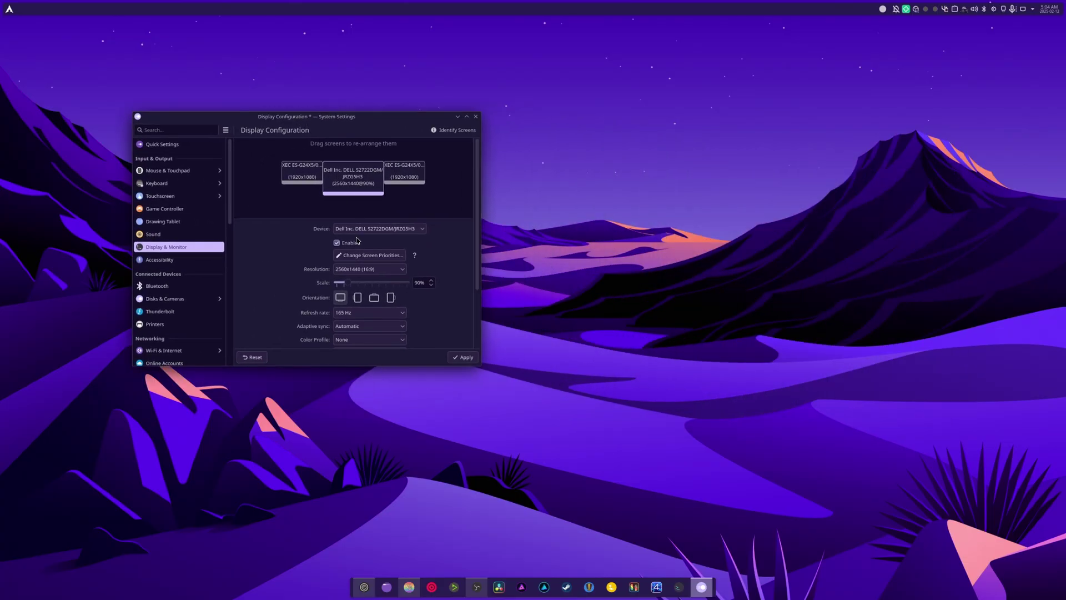
pyautogui.moveTo(345, 282); pyautogui.dragTo(365, 288)
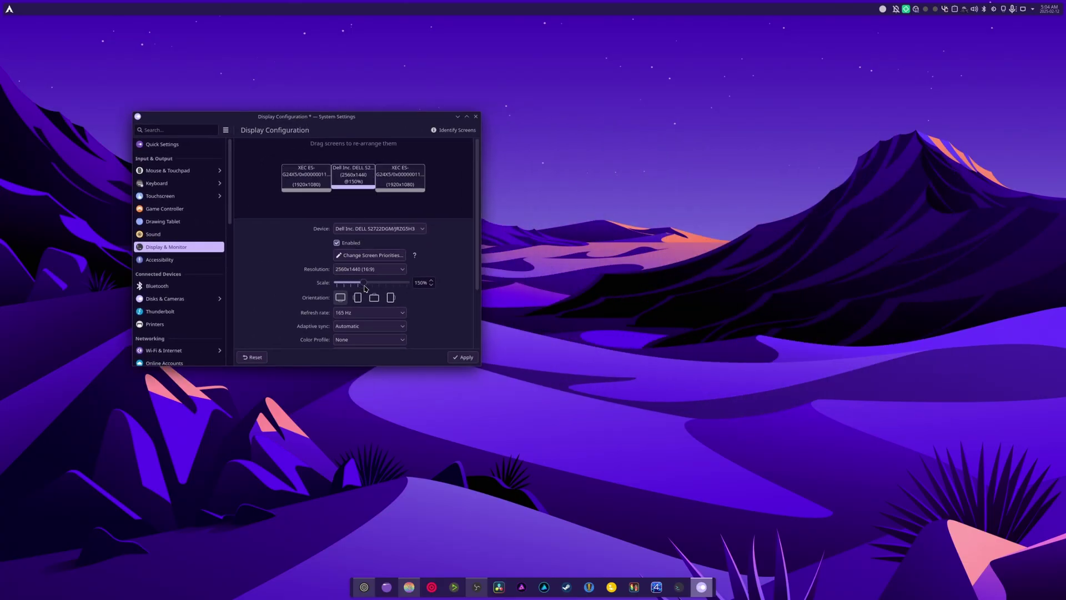
pyautogui.click(462, 357)
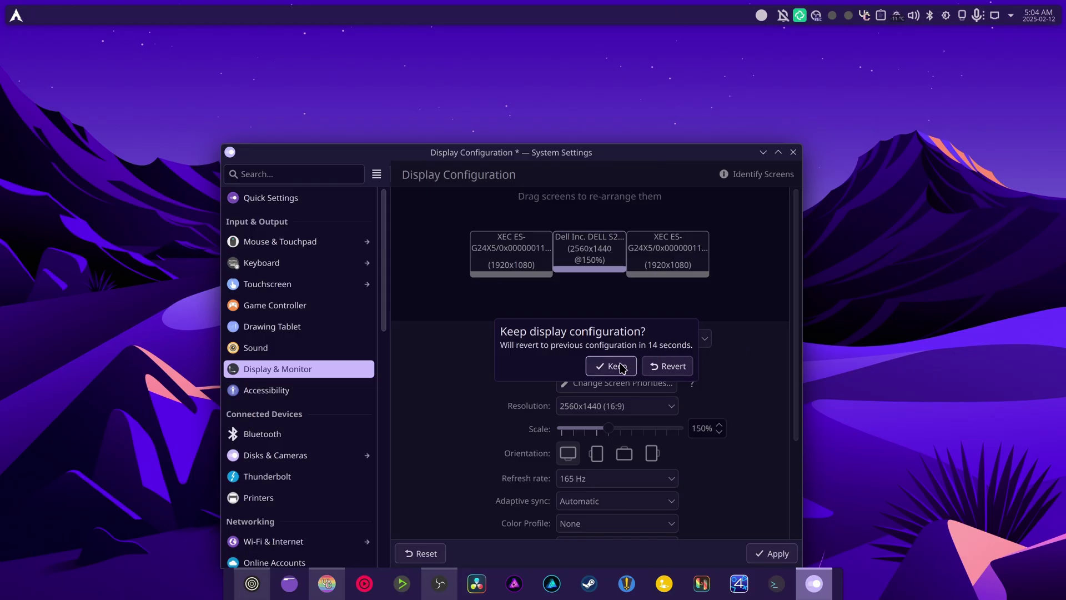
pyautogui.click(611, 366)
pyautogui.moveTo(515, 153); pyautogui.dragTo(391, 54)
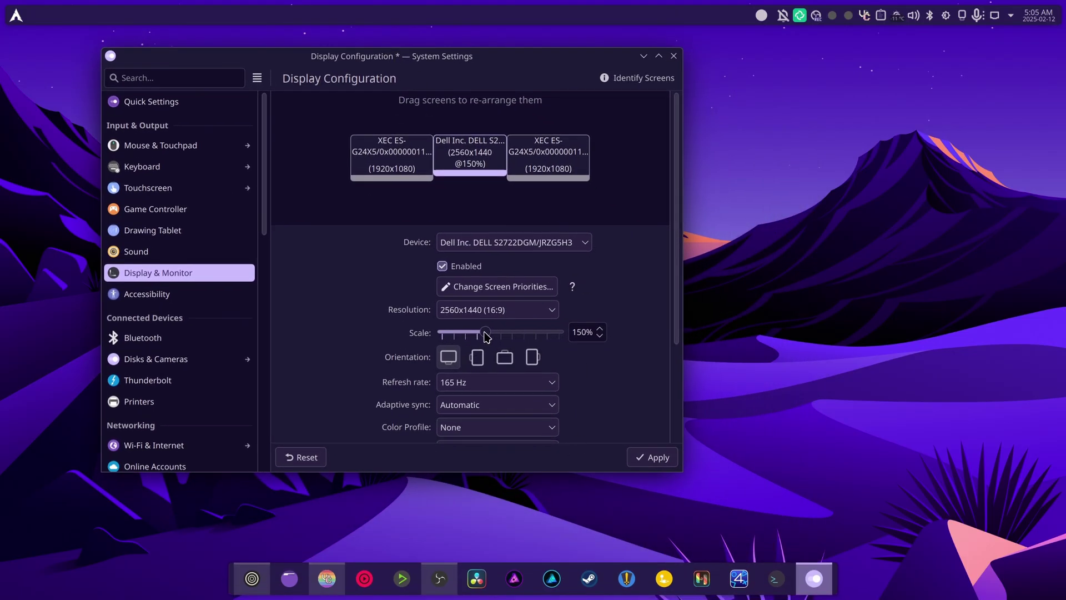
pyautogui.moveTo(489, 332); pyautogui.dragTo(468, 333)
# Step: Apply and keep 100% on the Dell monitor, then apply and keep 75% on the left XEC monitor
pyautogui.click(655, 458)
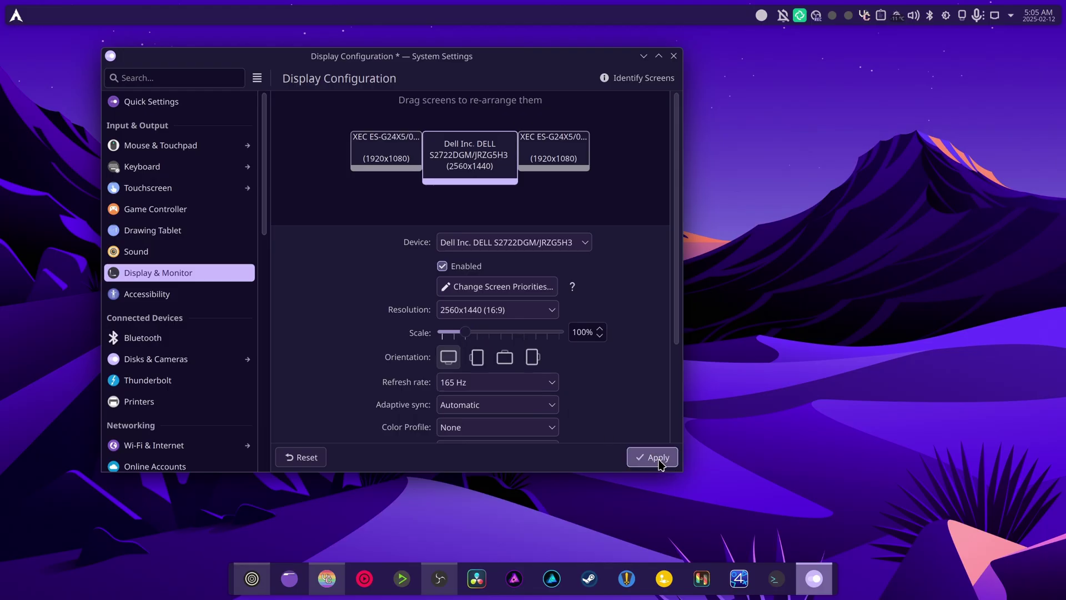
pyautogui.click(327, 180)
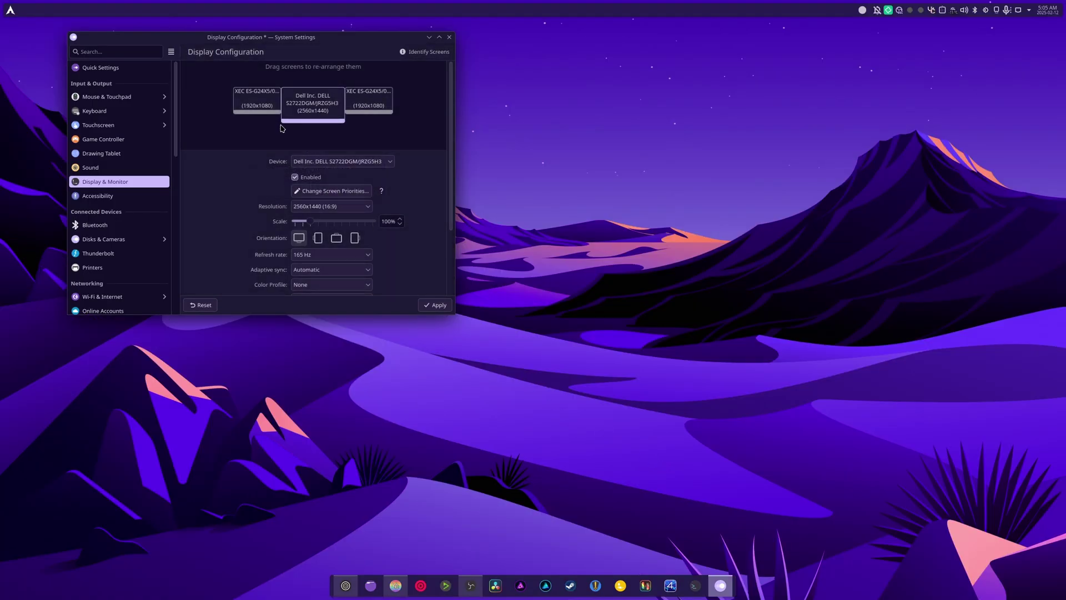
pyautogui.click(262, 107)
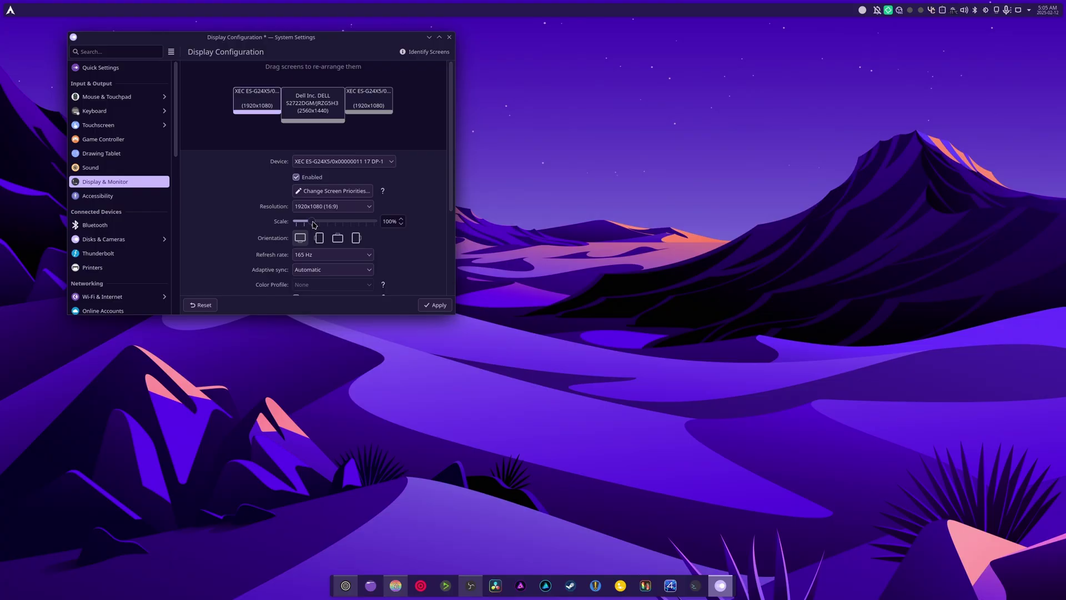
pyautogui.moveTo(315, 224); pyautogui.dragTo(304, 223)
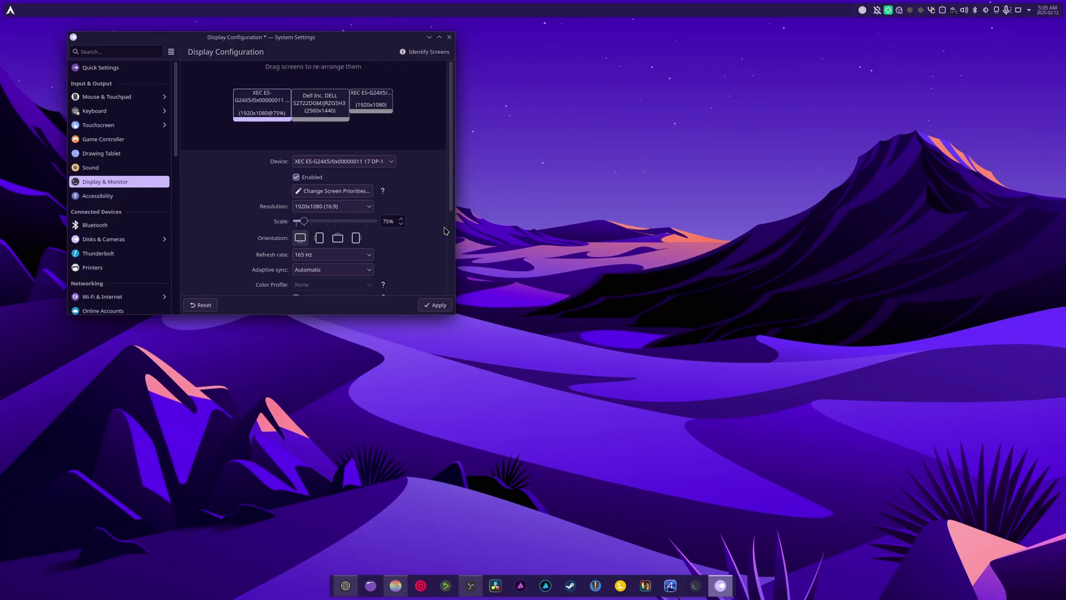
pyautogui.click(403, 221)
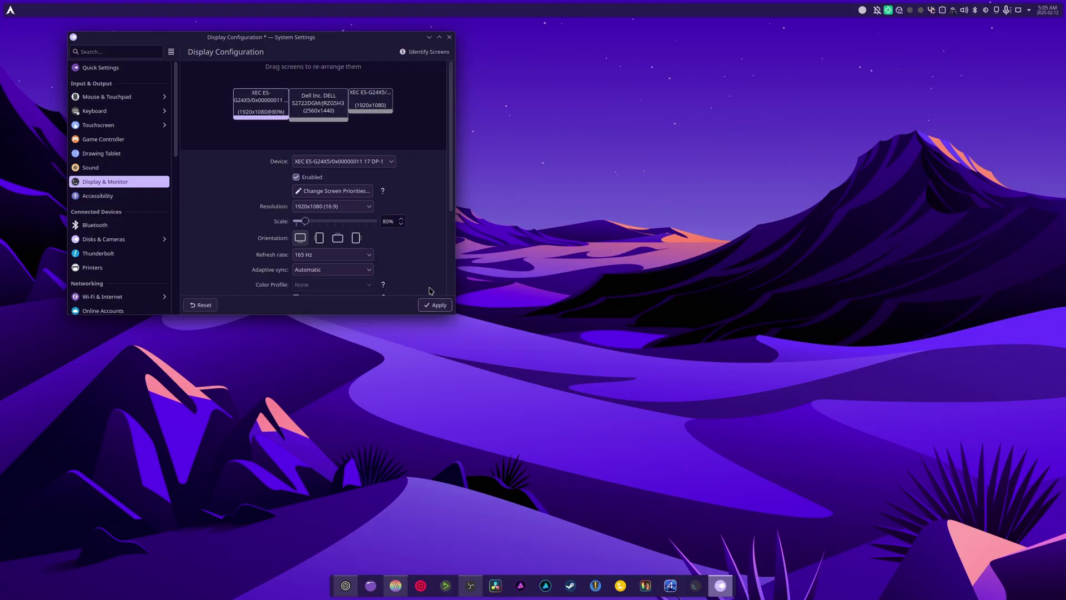
pyautogui.click(402, 225)
pyautogui.click(435, 305)
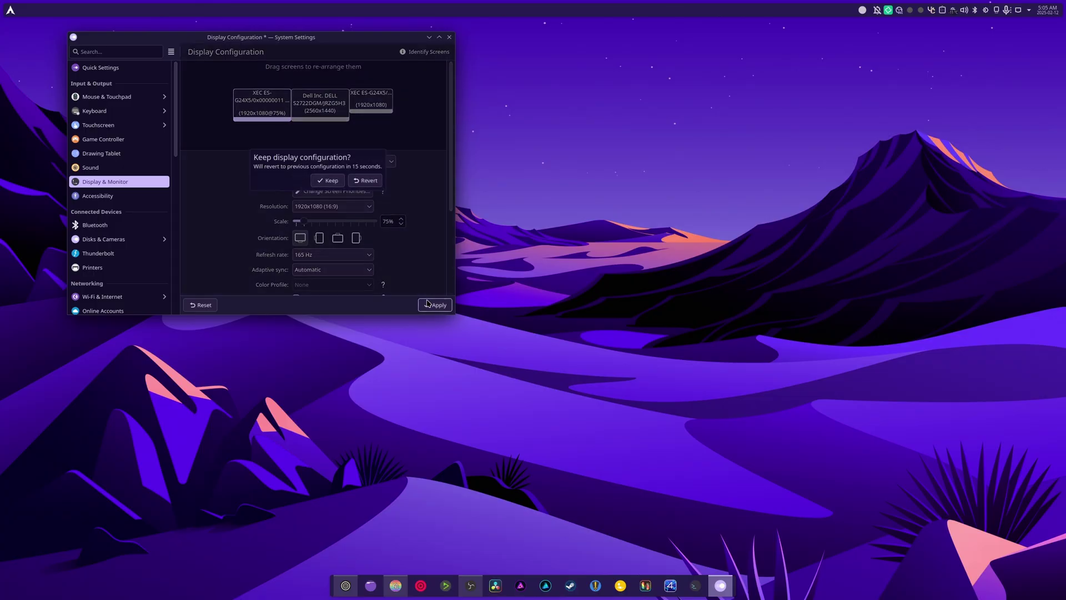
pyautogui.click(328, 180)
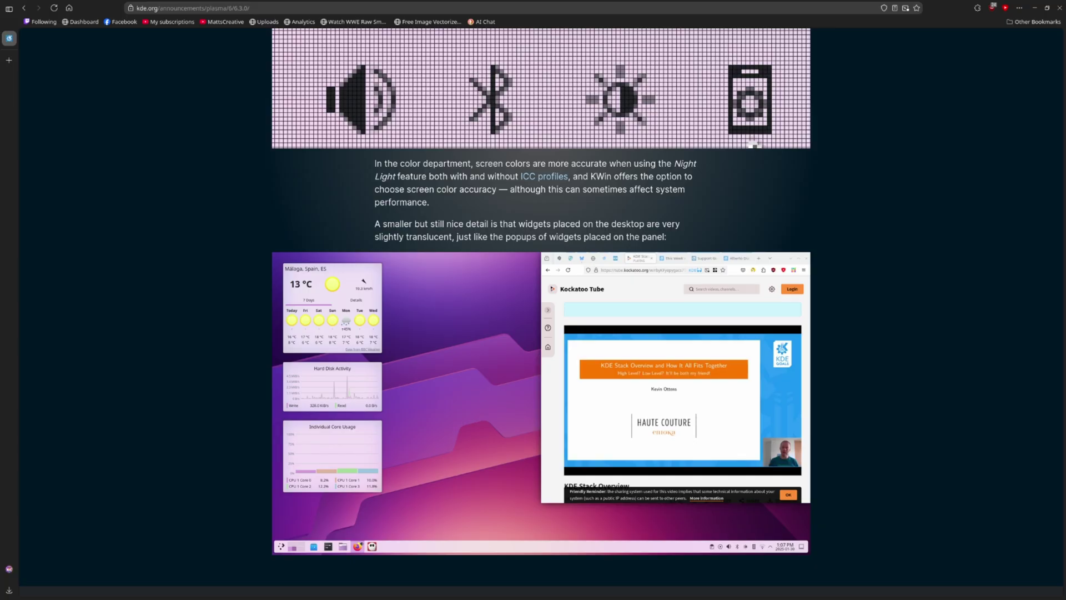
pyautogui.scroll(-5, 938, 310)
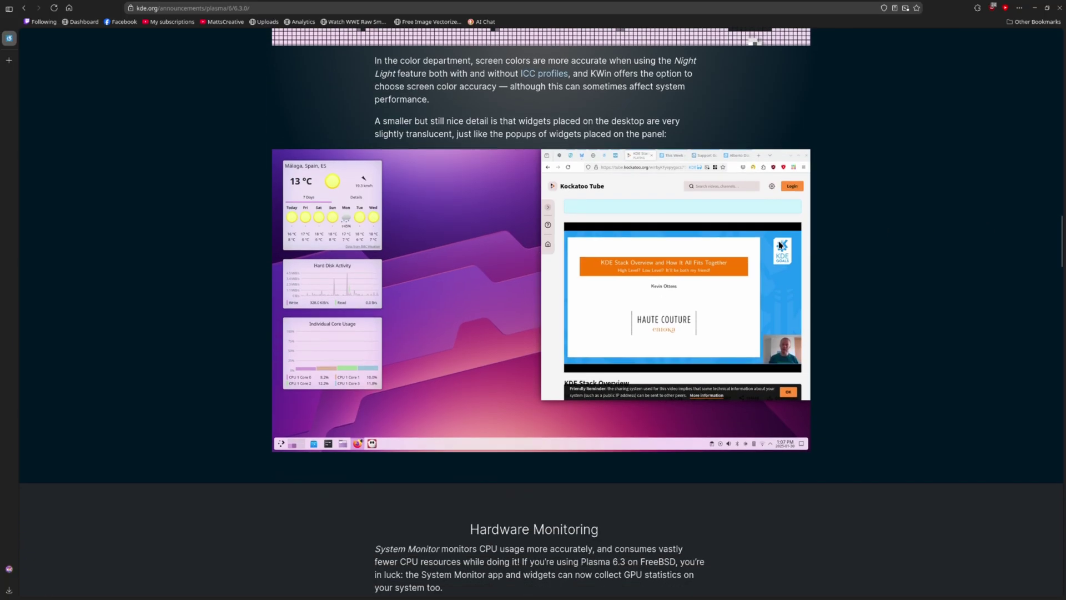
pyautogui.scroll(4, 780, 245)
pyautogui.scroll(7, 781, 245)
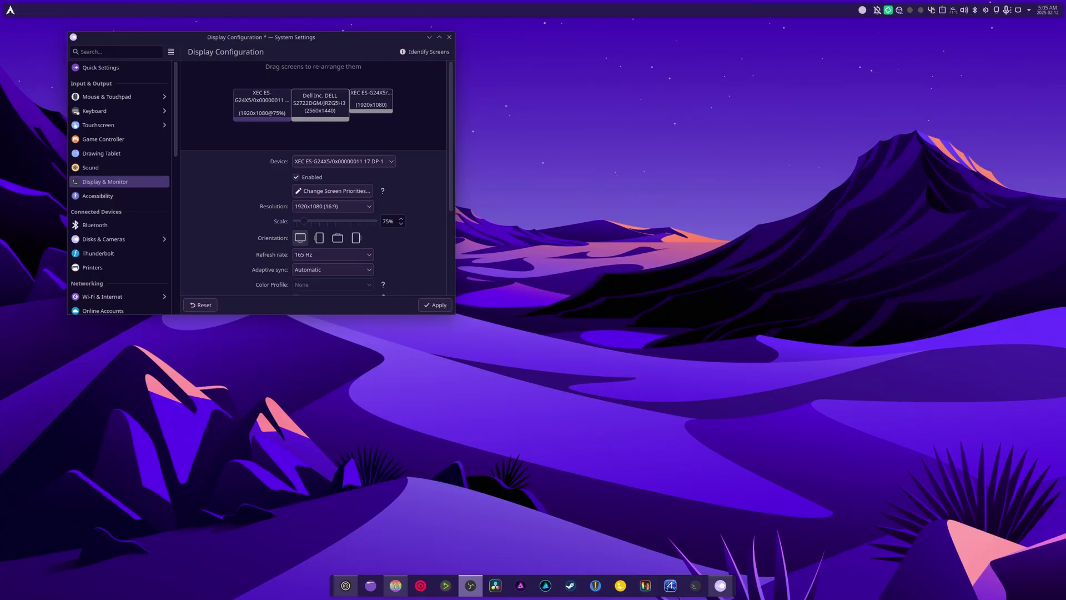
# Step: Apply and keep a 150% scale on the Dell monitor
pyautogui.moveTo(298, 41); pyautogui.dragTo(547, 161)
pyautogui.click(593, 237)
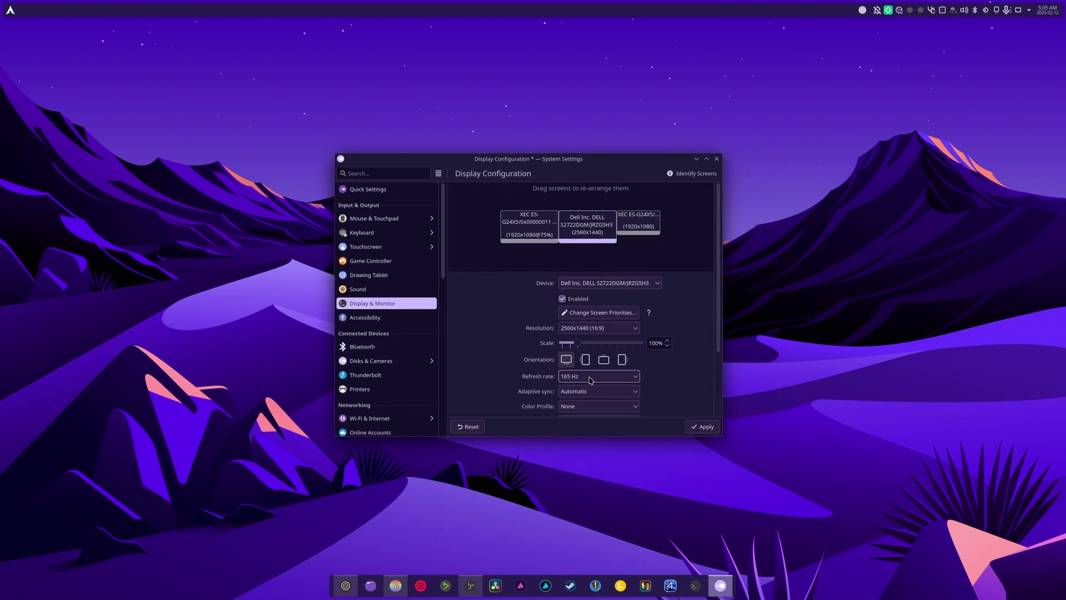
pyautogui.moveTo(579, 344); pyautogui.dragTo(593, 348)
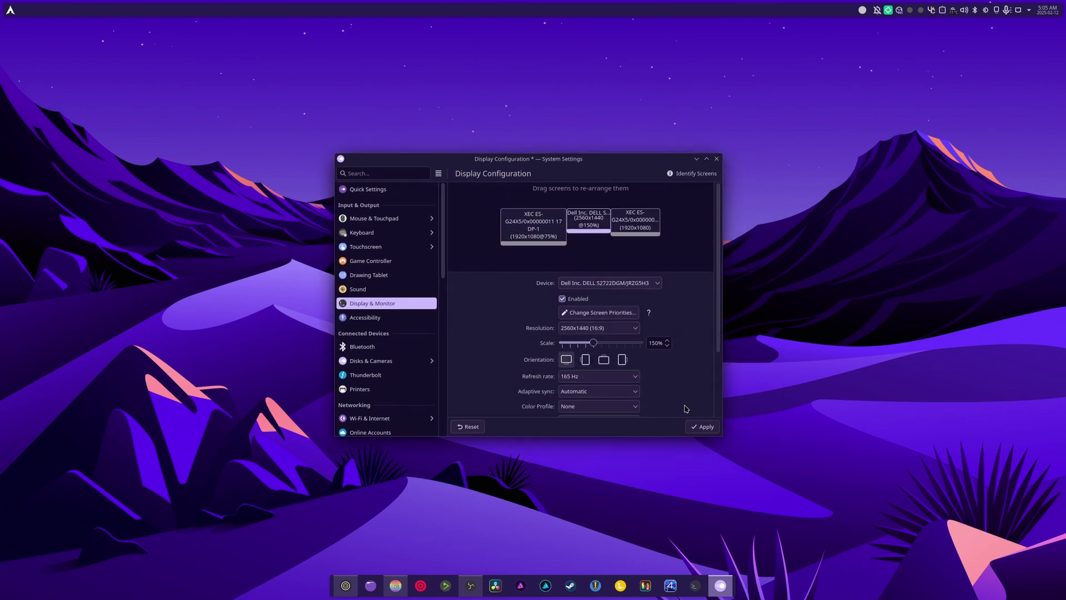
pyautogui.click(702, 427)
pyautogui.moveTo(798, 155); pyautogui.dragTo(516, 62)
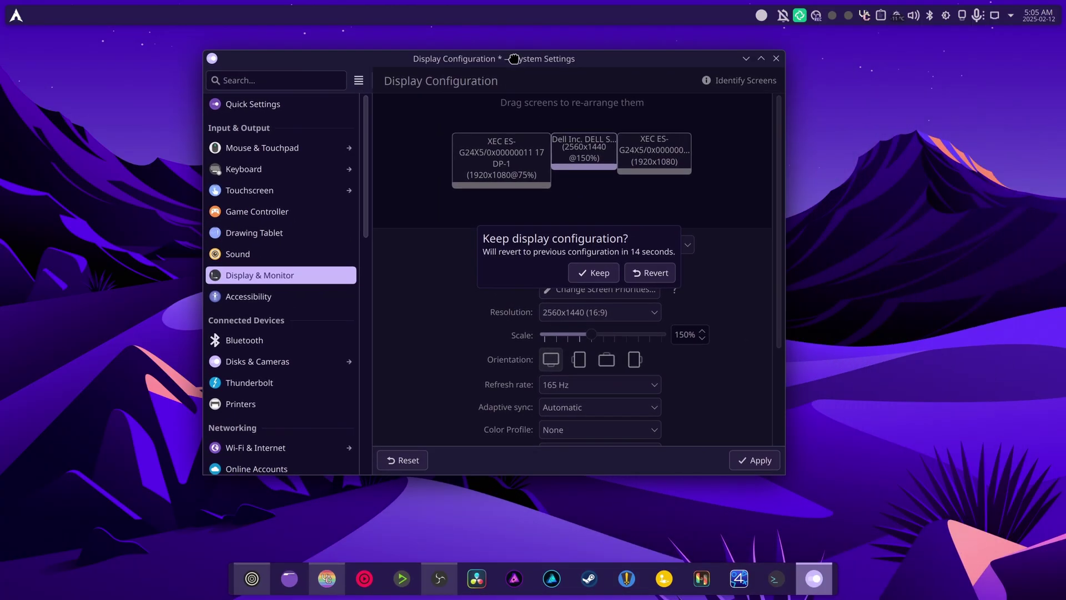
pyautogui.click(589, 279)
# Step: Set the Dell monitor's Color accuracy to Prefer color accuracy, then apply and keep it
pyautogui.scroll(-2, 744, 287)
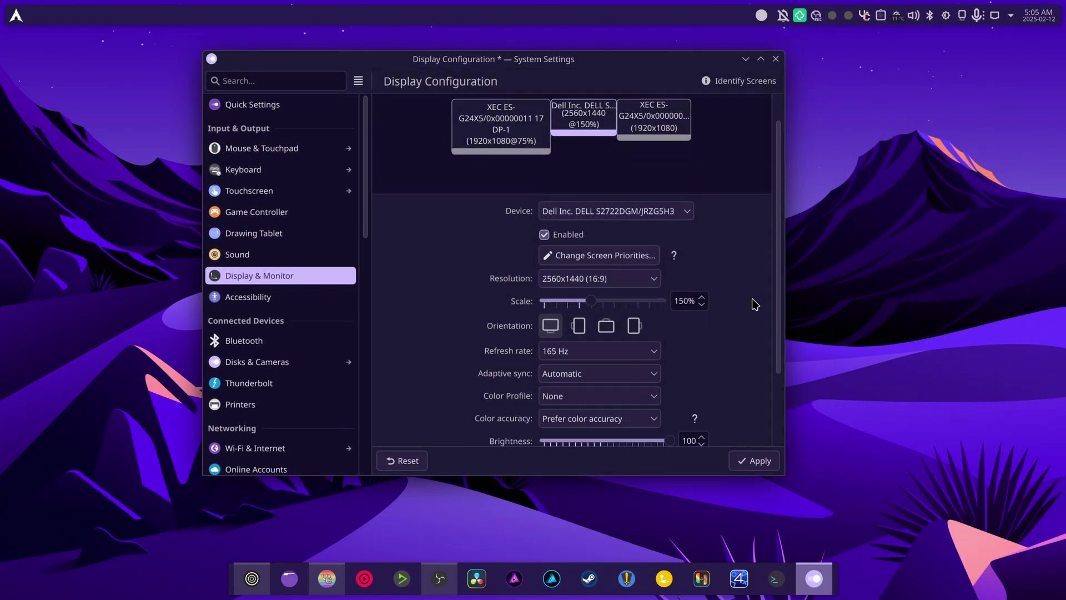
pyautogui.click(563, 329)
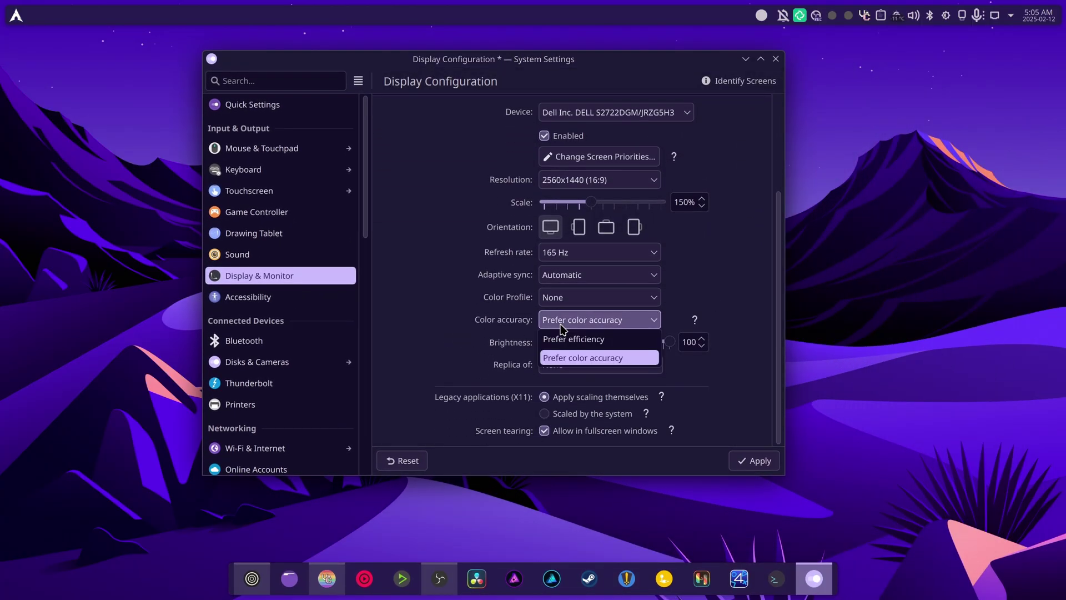
pyautogui.click(613, 358)
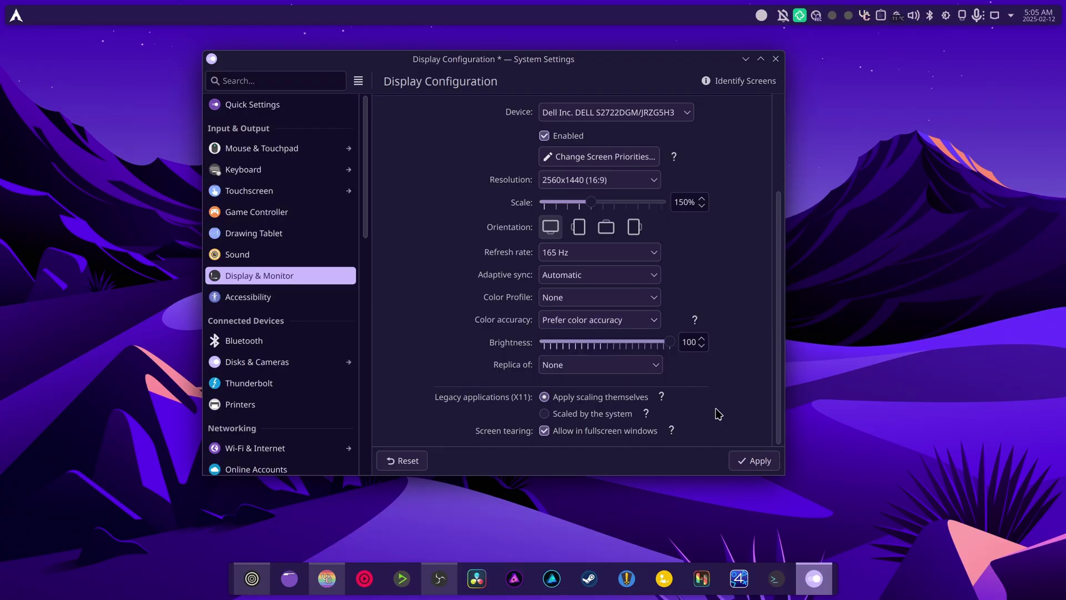
pyautogui.click(752, 460)
pyautogui.click(599, 273)
# Step: Close System Settings applying pending changes, then drag a Weather Report widget onto the desktop
pyautogui.click(776, 58)
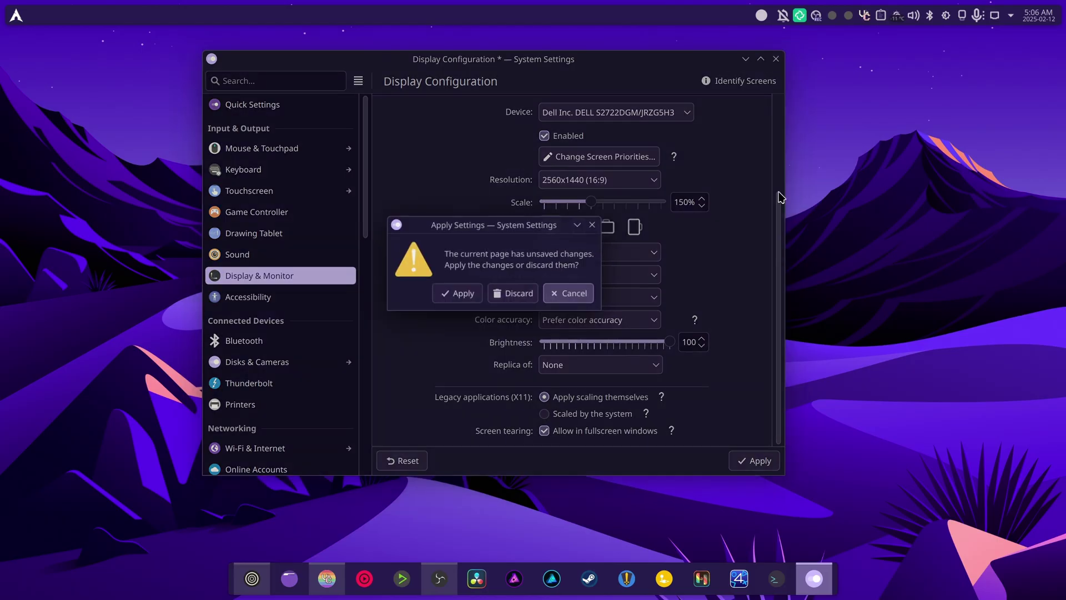
pyautogui.click(461, 294)
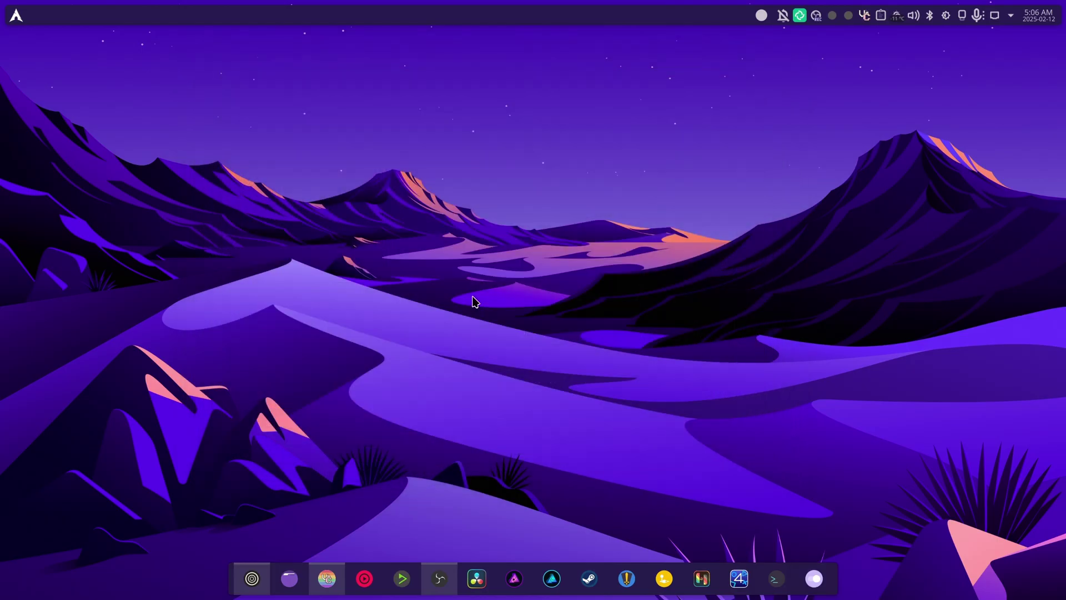
pyautogui.rightClick(477, 199)
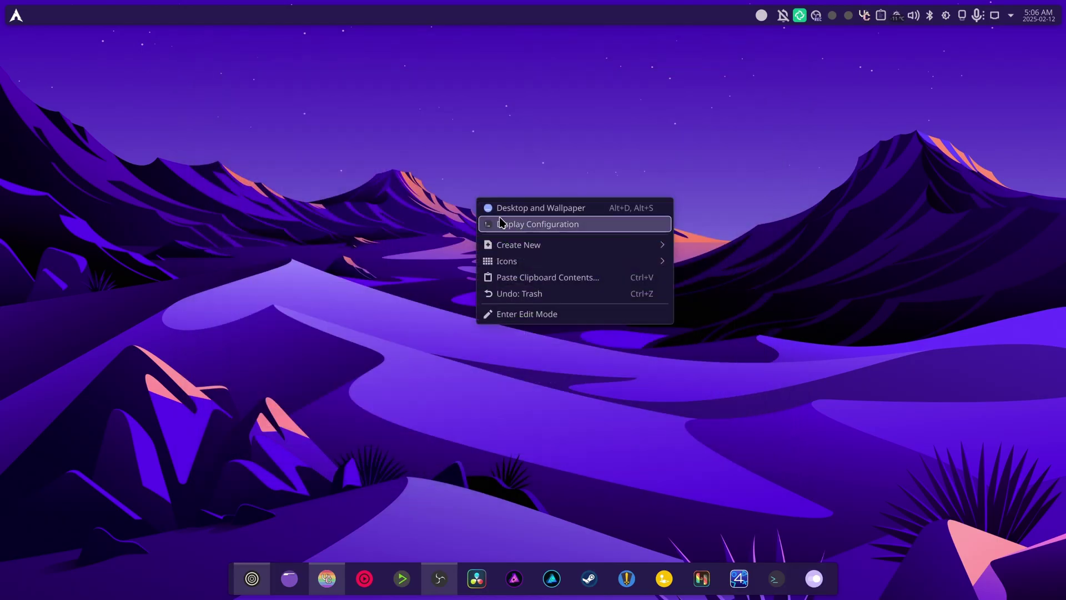
pyautogui.click(568, 318)
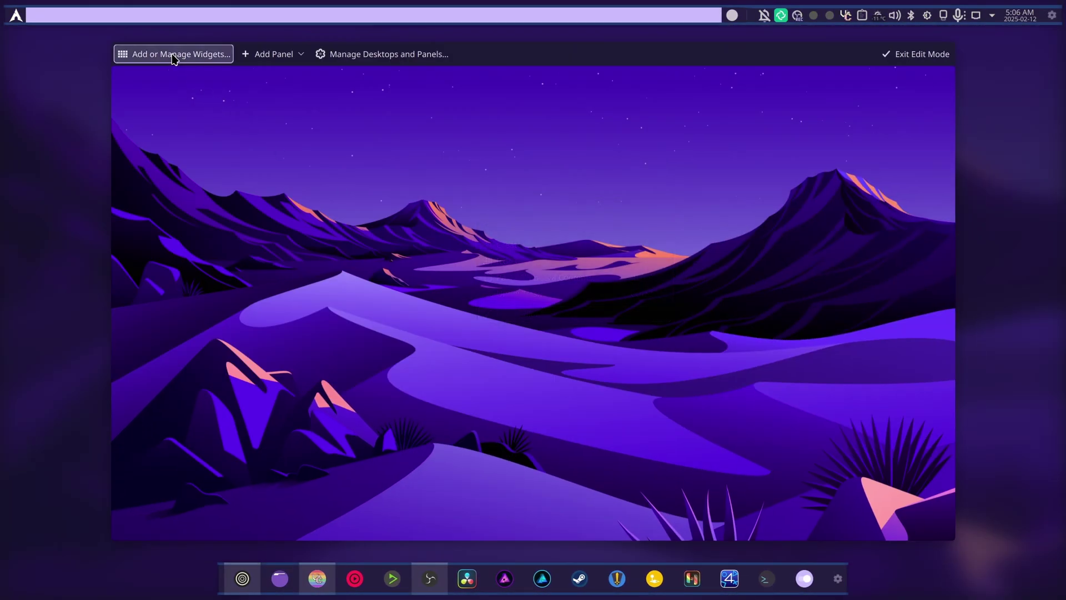
pyautogui.click(173, 55)
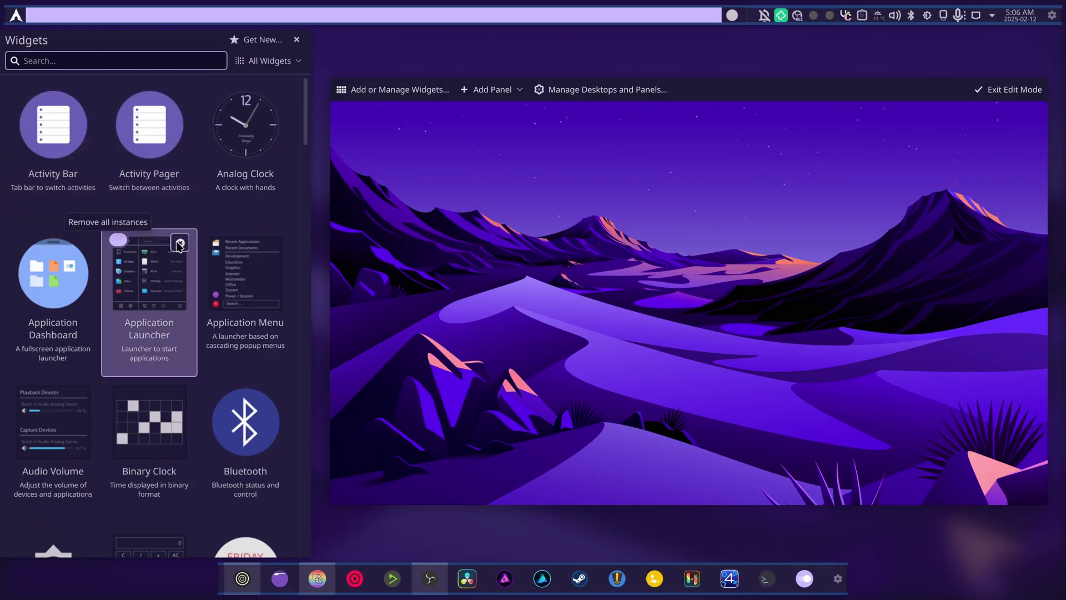
pyautogui.write('wea')
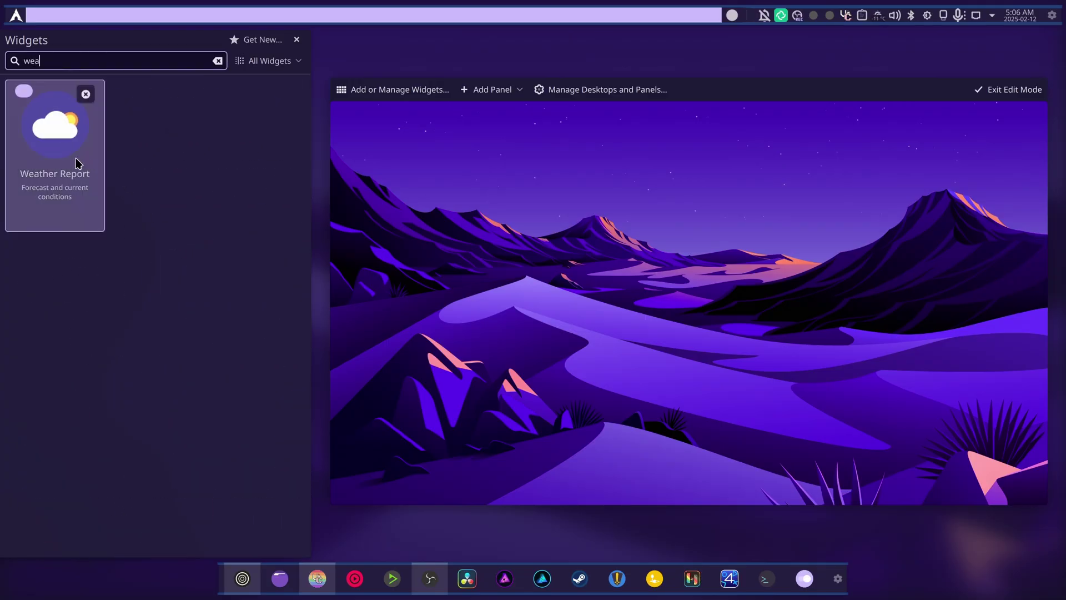
pyautogui.moveTo(74, 163); pyautogui.dragTo(465, 294)
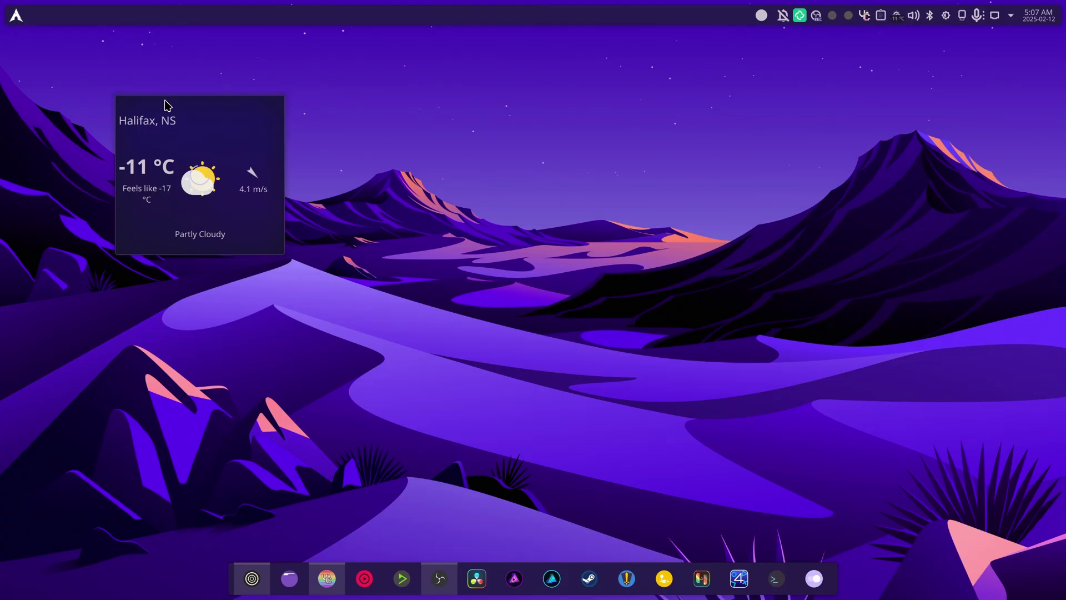
pyautogui.rightClick(164, 101)
# Step: Open Manage Desktops and Panels from the top panel's configuration and review the top panel's options
pyautogui.rightClick(170, 185)
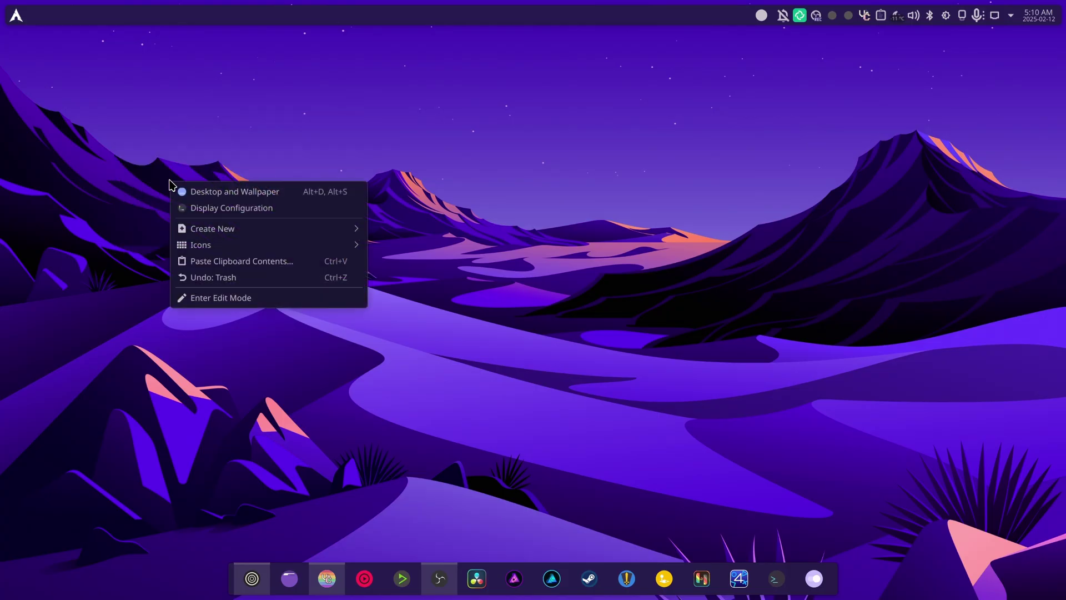
pyautogui.click(233, 72)
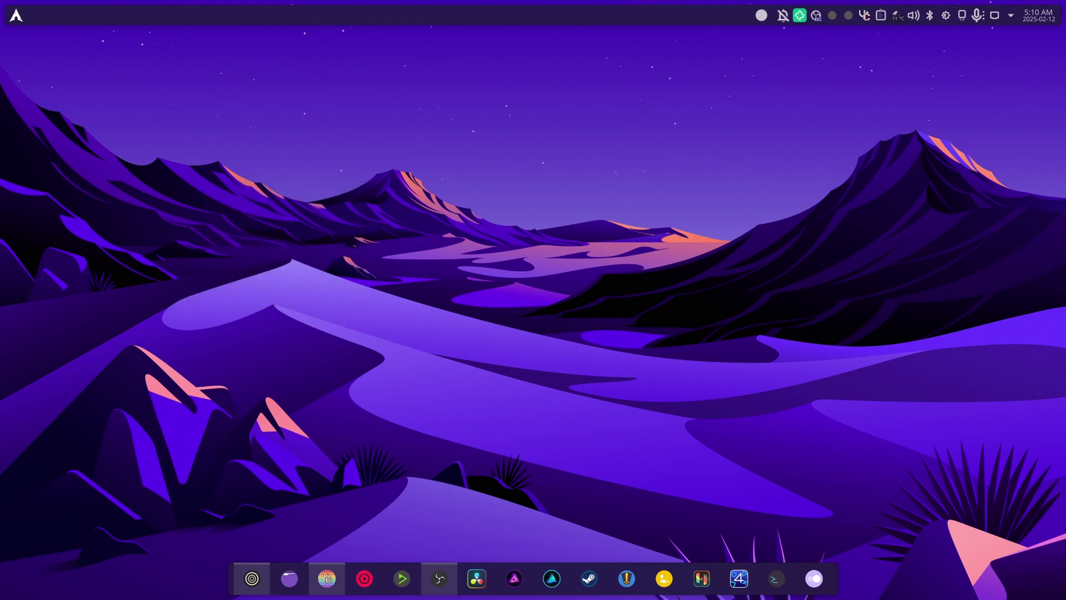
pyautogui.rightClick(281, 17)
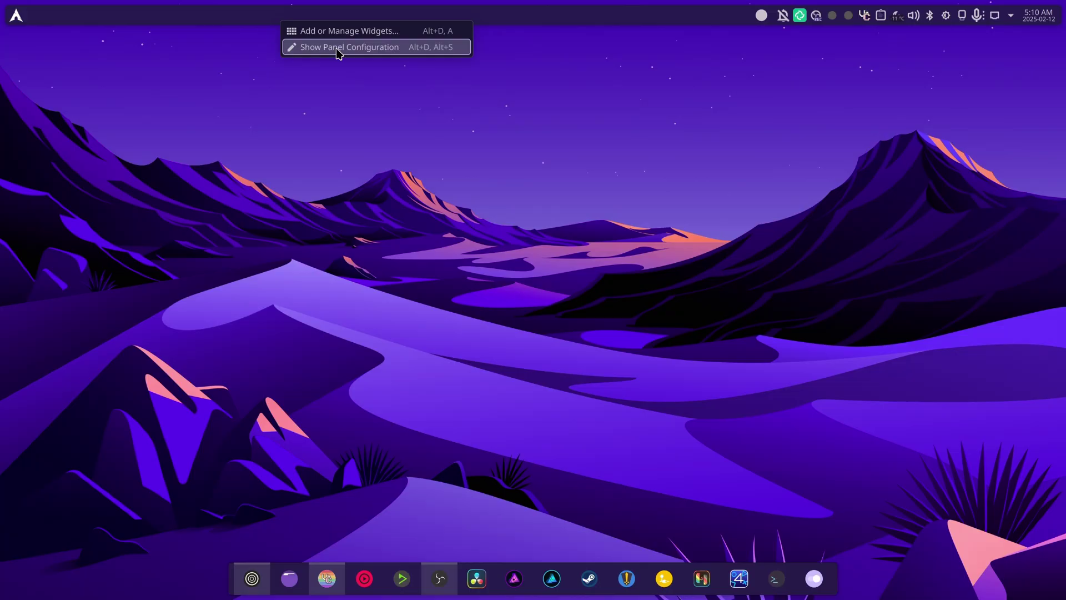
pyautogui.click(338, 47)
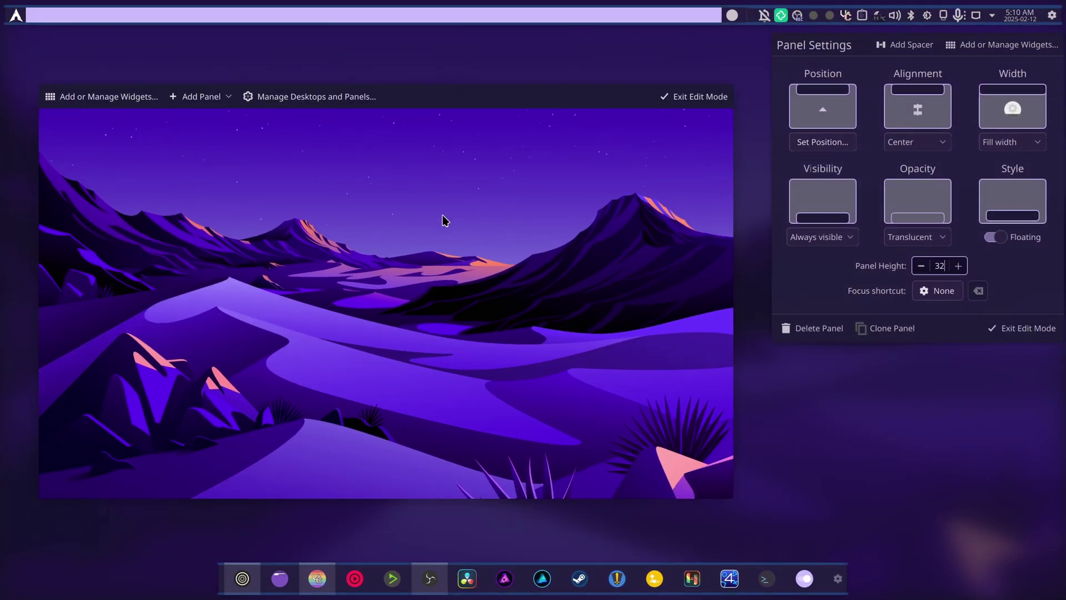
pyautogui.click(334, 105)
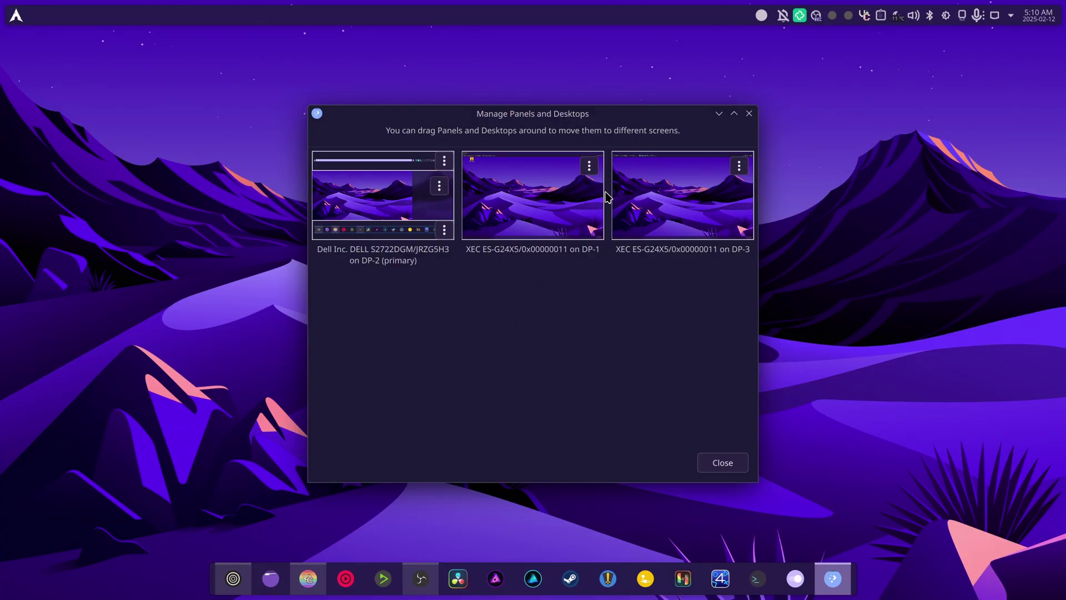
pyautogui.click(442, 161)
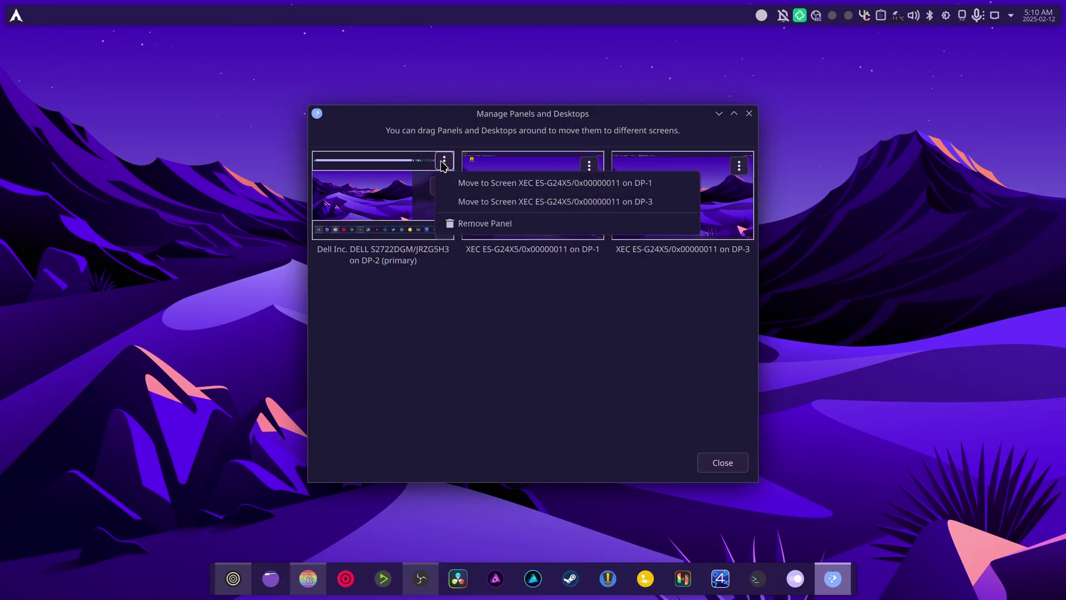
pyautogui.click(638, 276)
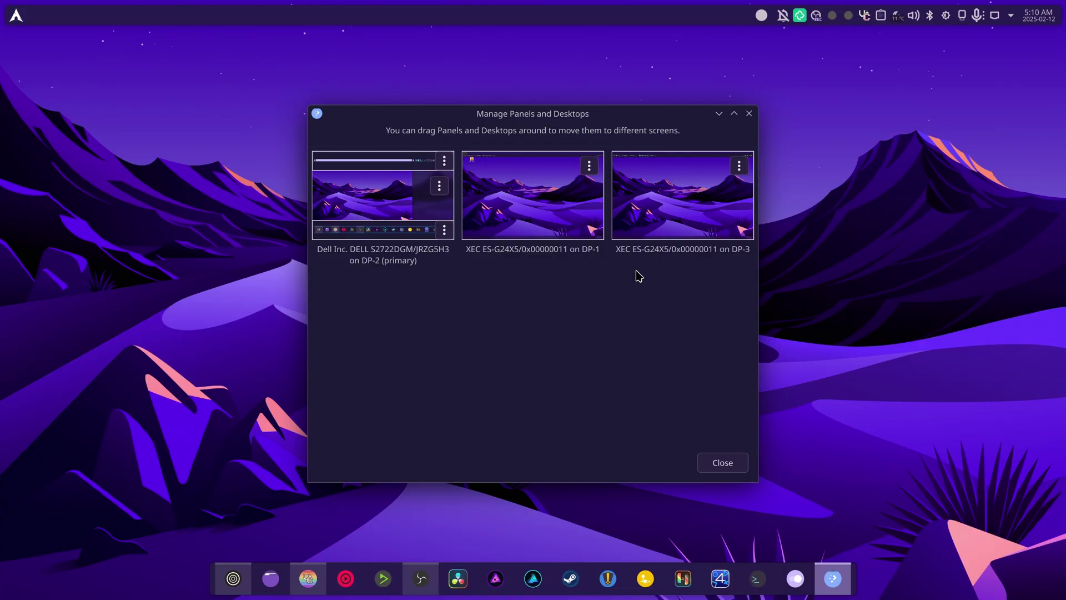
pyautogui.moveTo(575, 118); pyautogui.dragTo(481, 82)
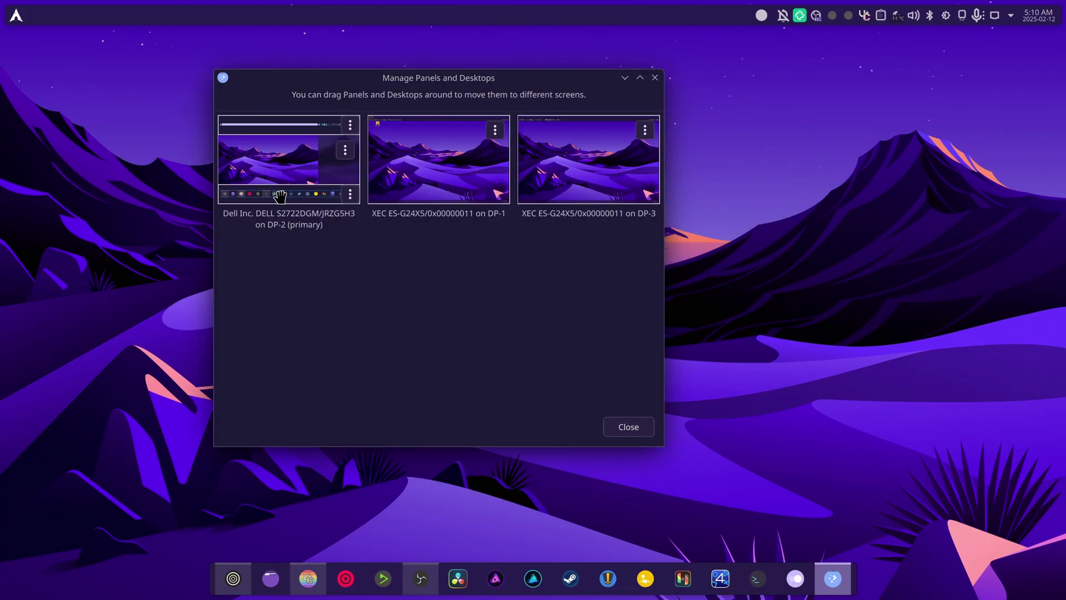
# Step: Close the panels manager and clone the top panel onto another screen edge
pyautogui.click(628, 427)
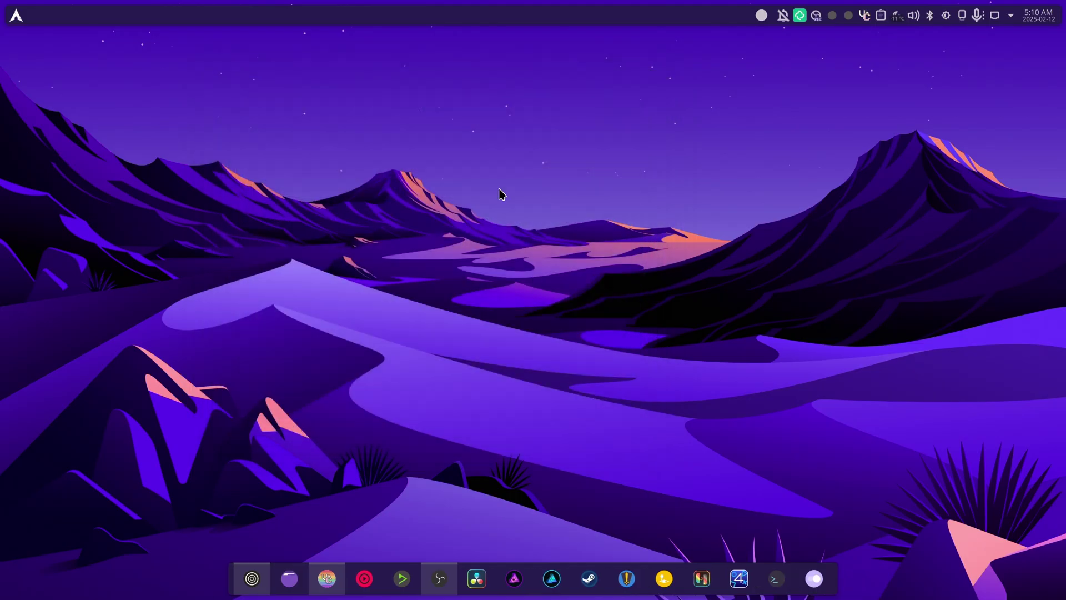
pyautogui.rightClick(416, 22)
pyautogui.click(446, 43)
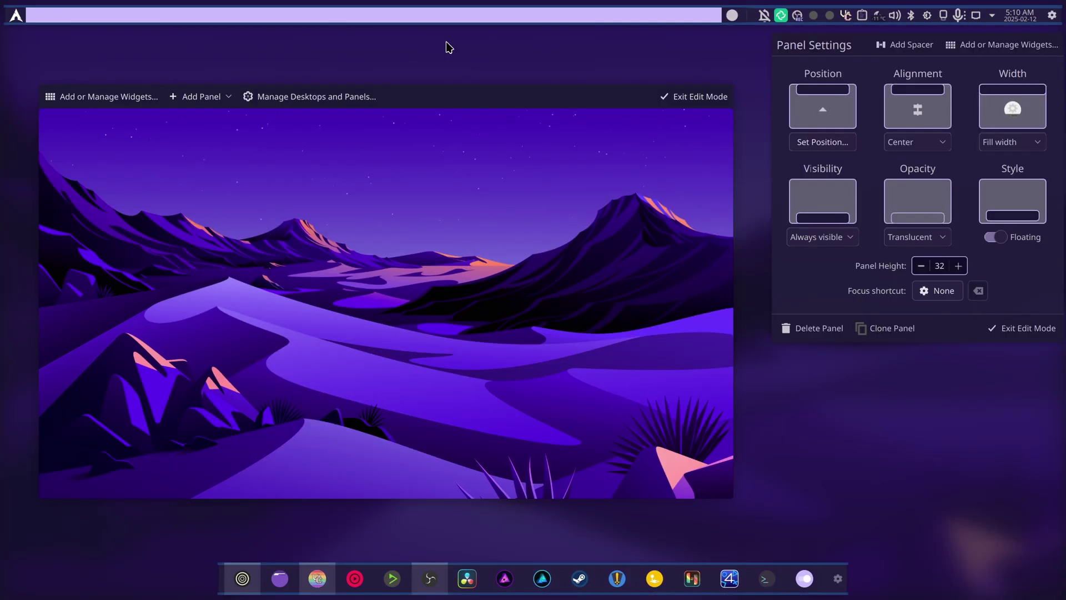
pyautogui.click(881, 332)
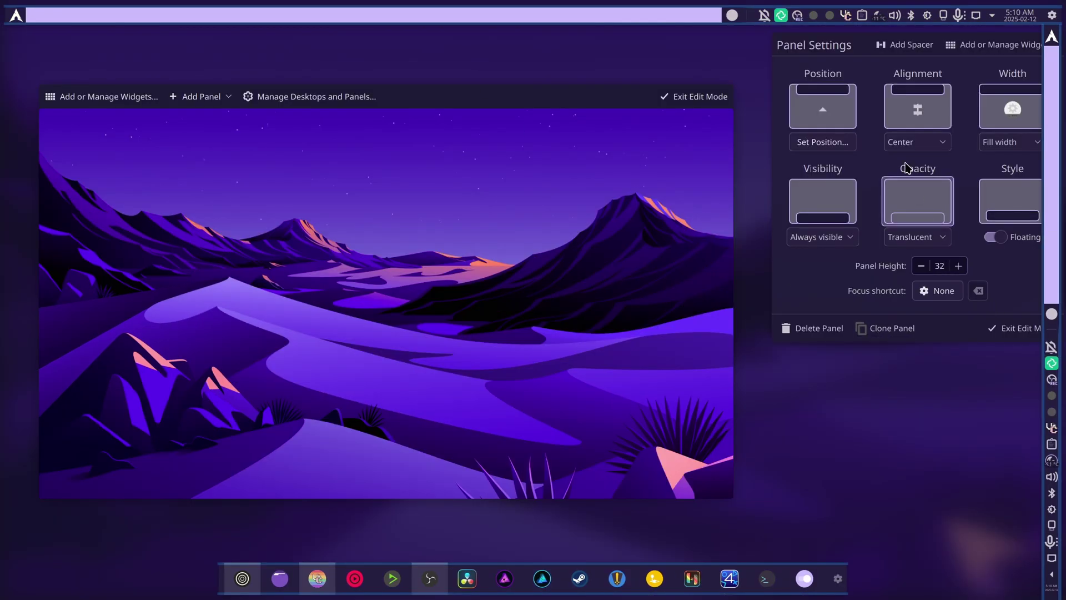
# Step: Leave panel edit mode and open the settings of the cloned right-edge panel
pyautogui.click(901, 399)
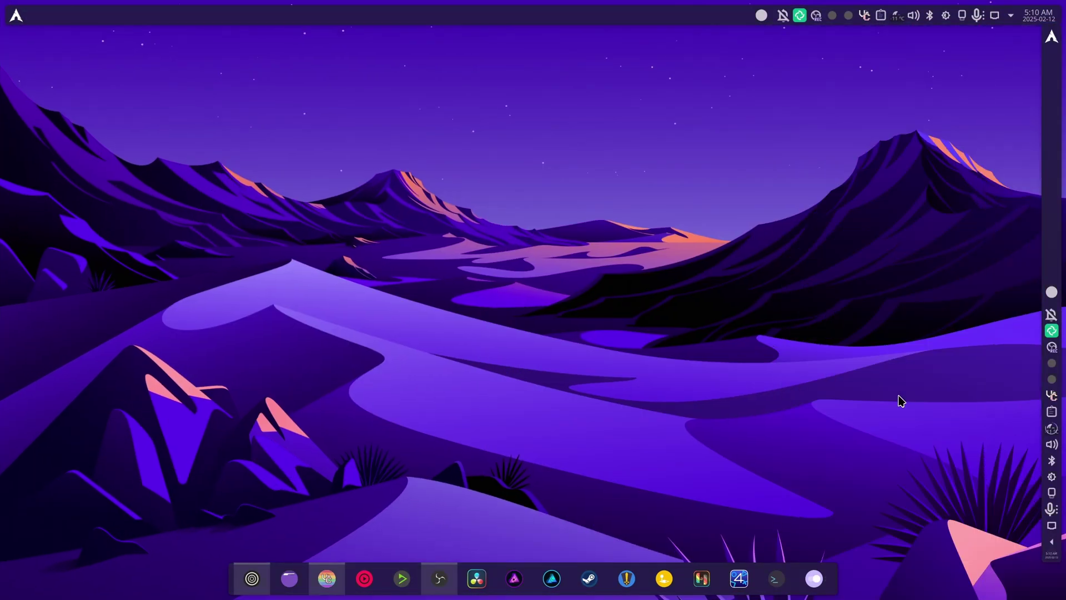
pyautogui.rightClick(1053, 168)
pyautogui.click(939, 196)
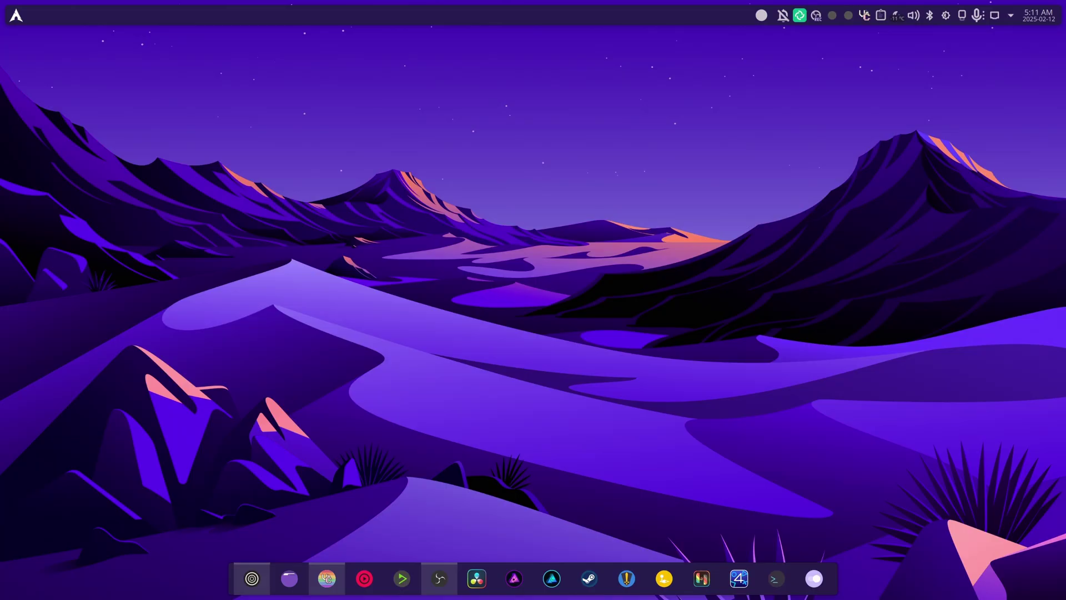
pyautogui.click(252, 578)
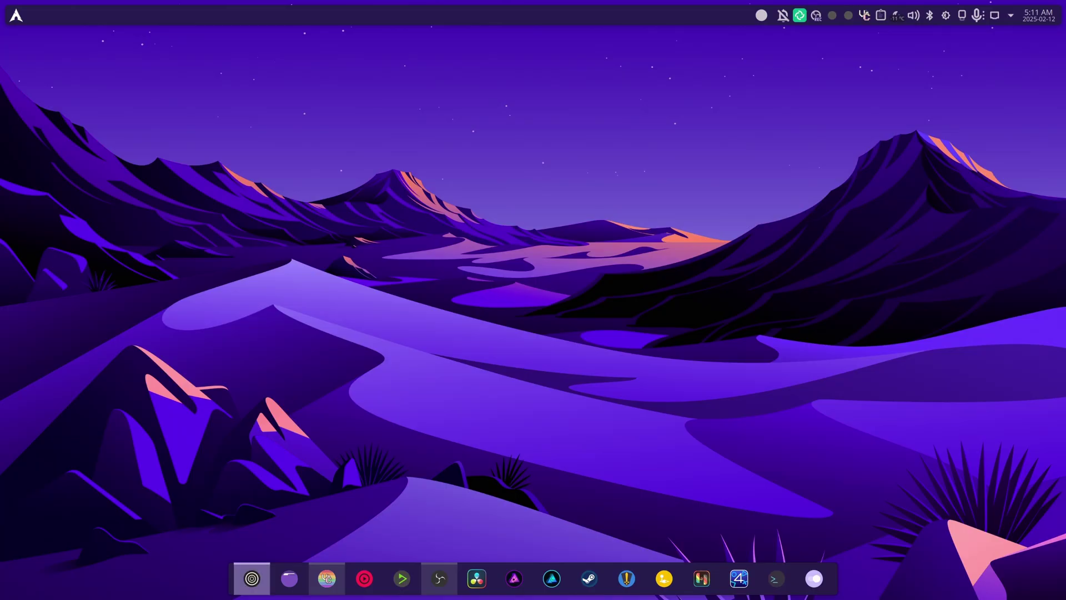
pyautogui.scroll(-10, 861, 404)
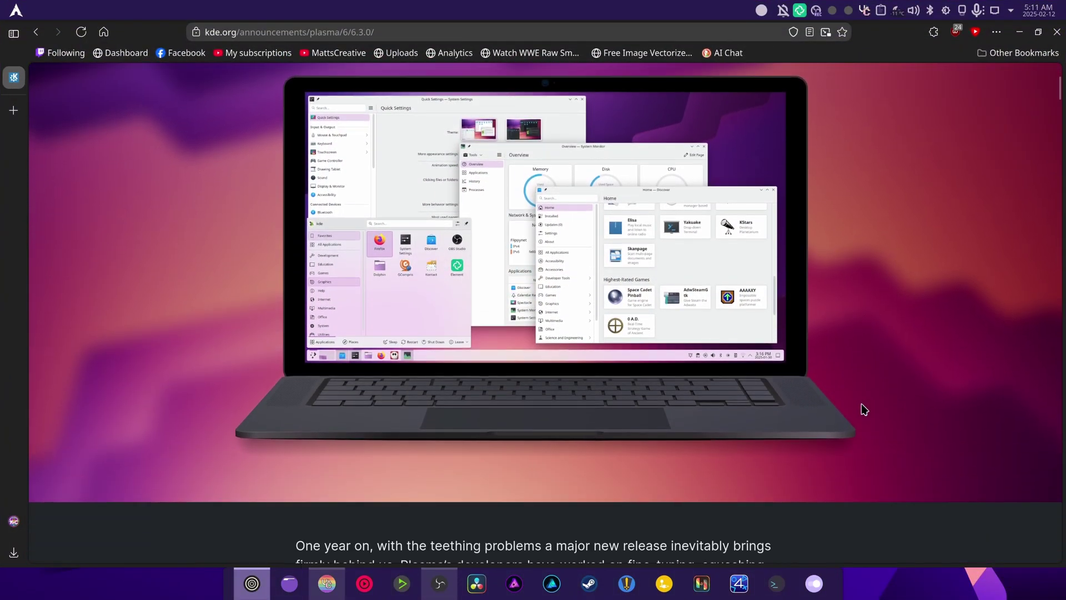
pyautogui.scroll(-15, 861, 404)
pyautogui.scroll(2, 861, 403)
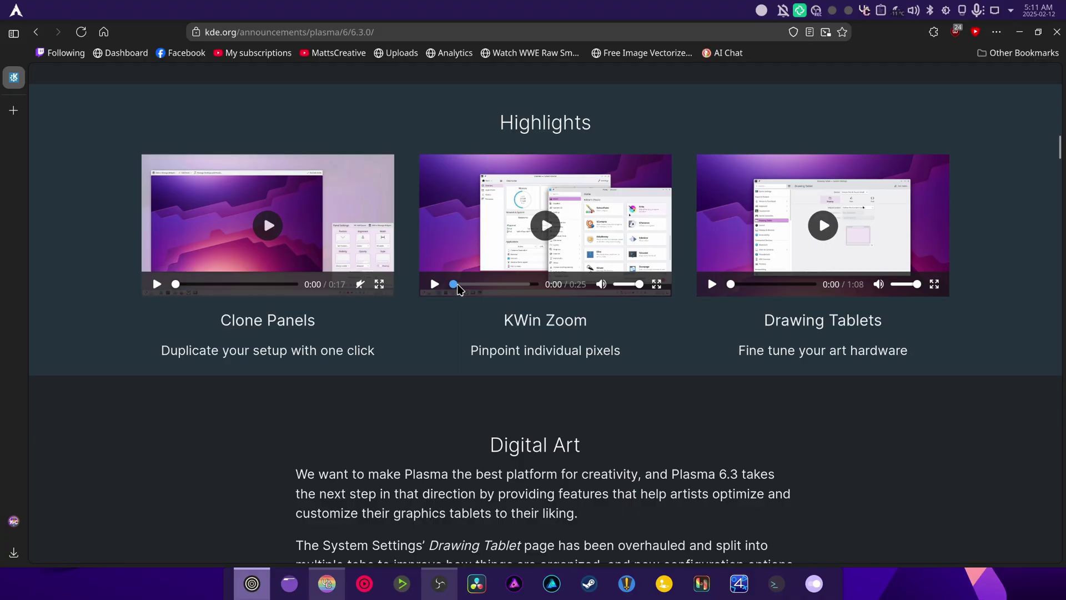
pyautogui.moveTo(449, 286); pyautogui.dragTo(508, 285)
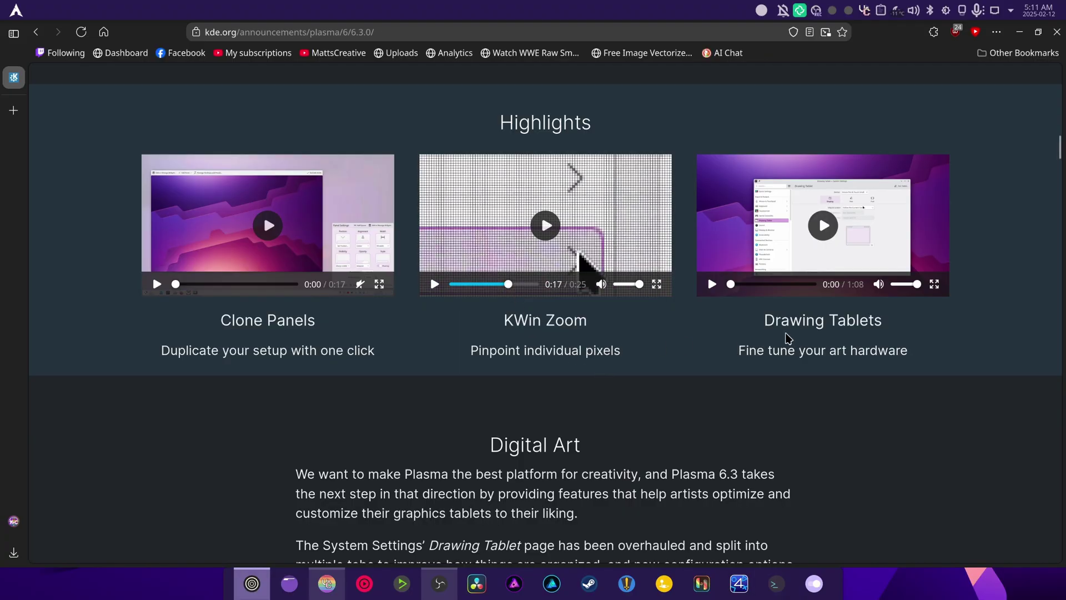
pyautogui.moveTo(739, 286); pyautogui.dragTo(762, 293)
pyautogui.scroll(-14, 694, 414)
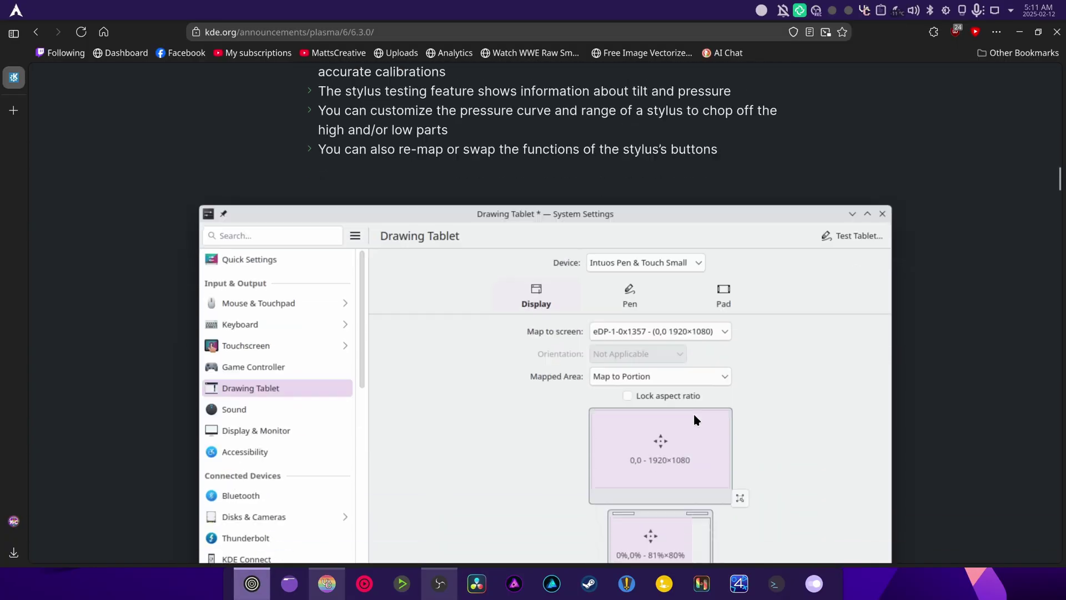
pyautogui.scroll(10, 694, 414)
pyautogui.scroll(-3, 694, 415)
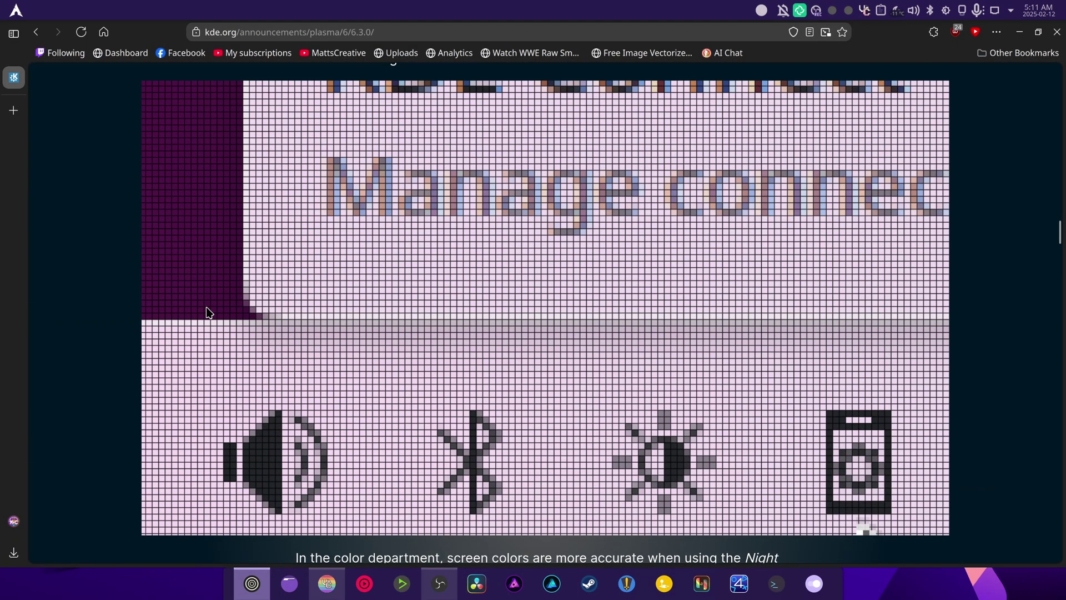
pyautogui.scroll(-10, 627, 358)
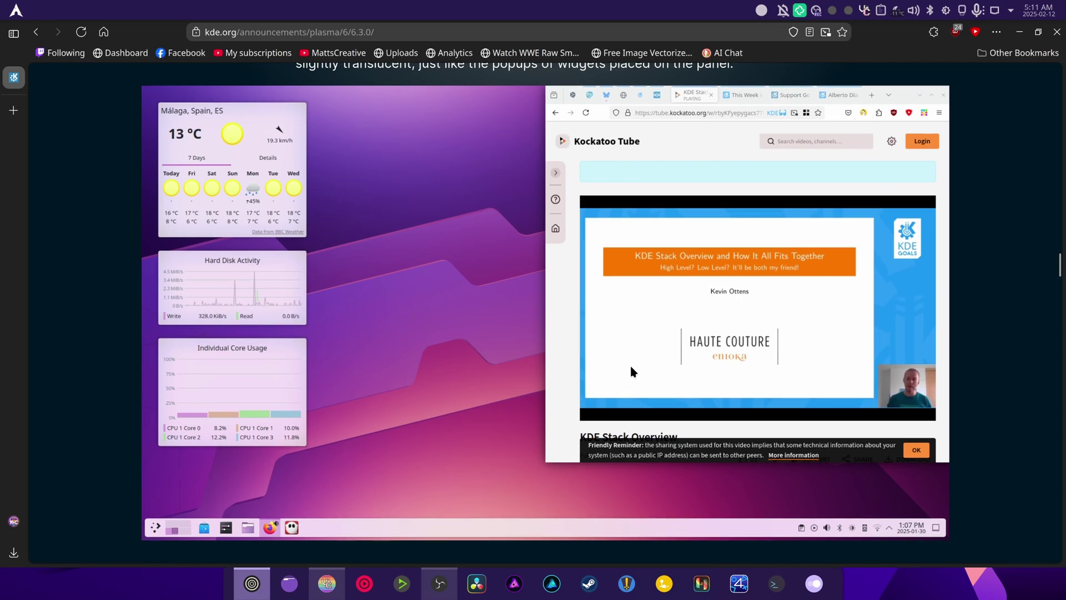
pyautogui.scroll(-15, 629, 363)
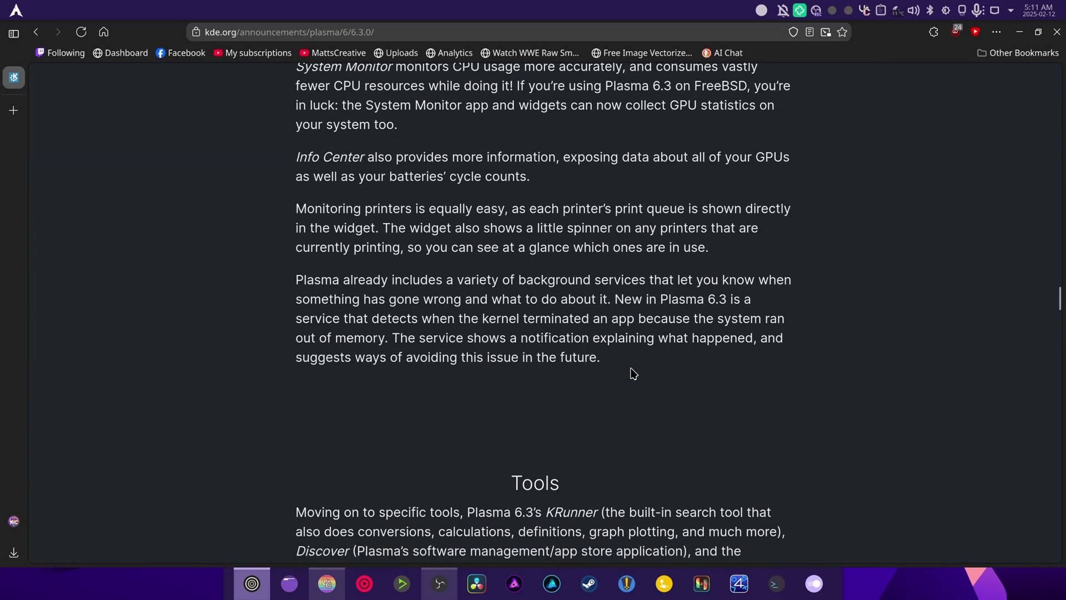
pyautogui.scroll(-4, 631, 368)
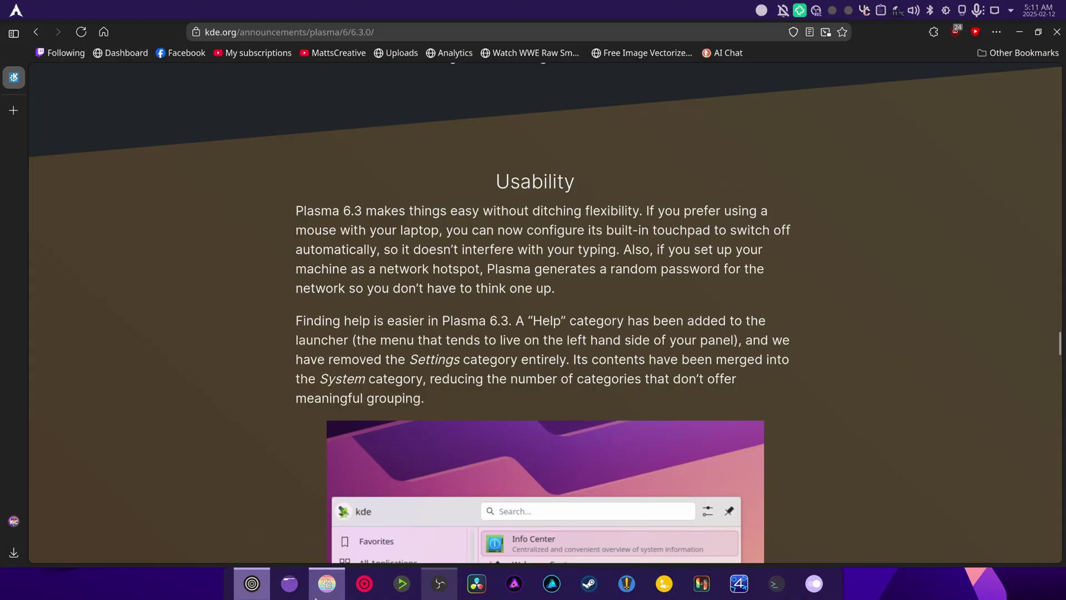
pyautogui.scroll(-10, 555, 415)
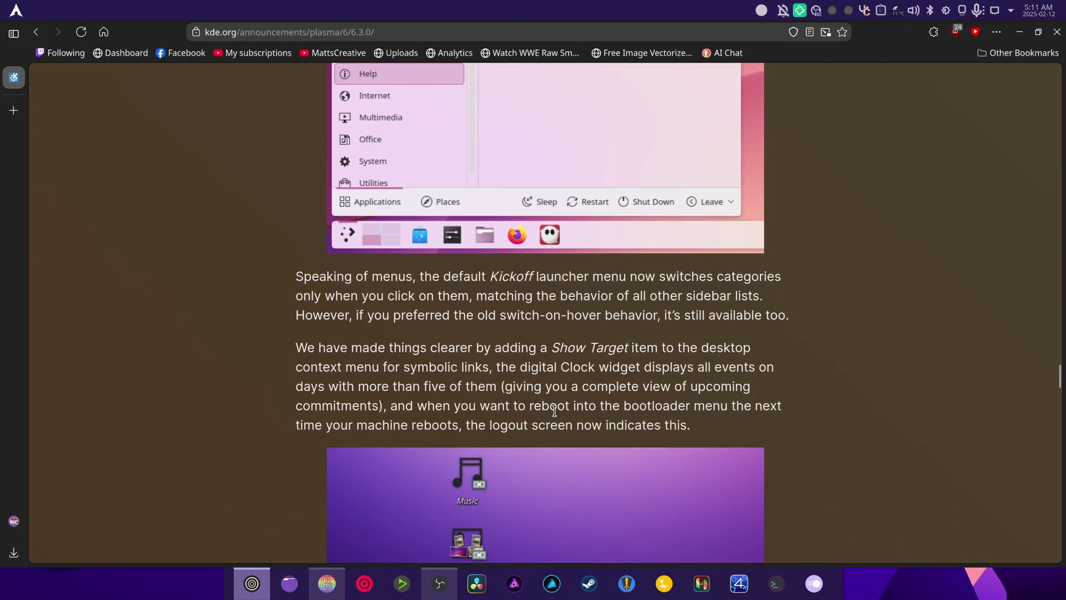
pyautogui.scroll(4, 554, 411)
pyautogui.scroll(7, 554, 411)
pyautogui.scroll(-7, 554, 411)
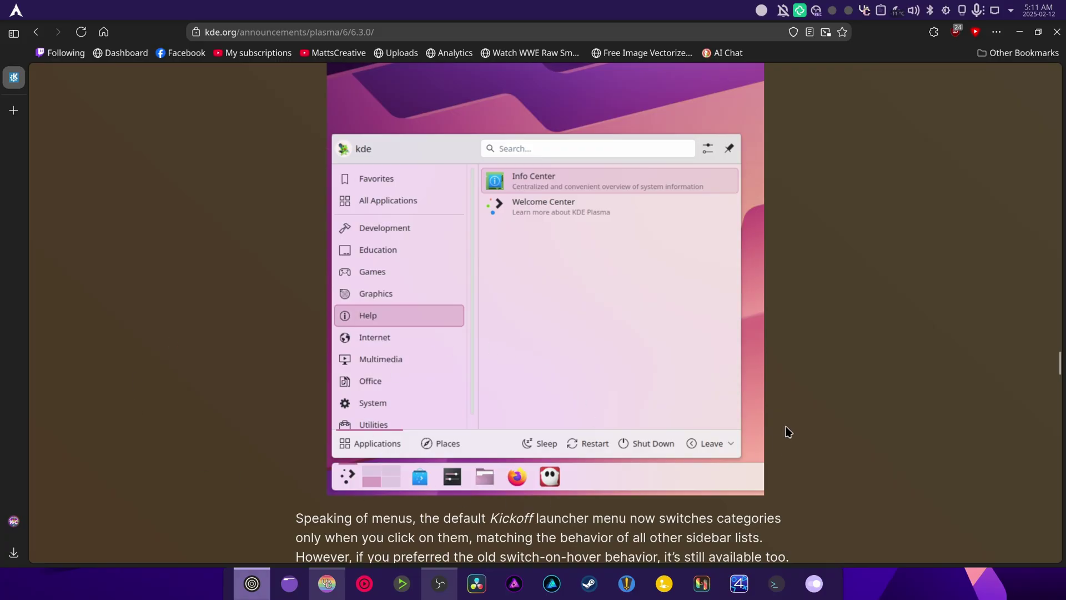
pyautogui.click(17, 13)
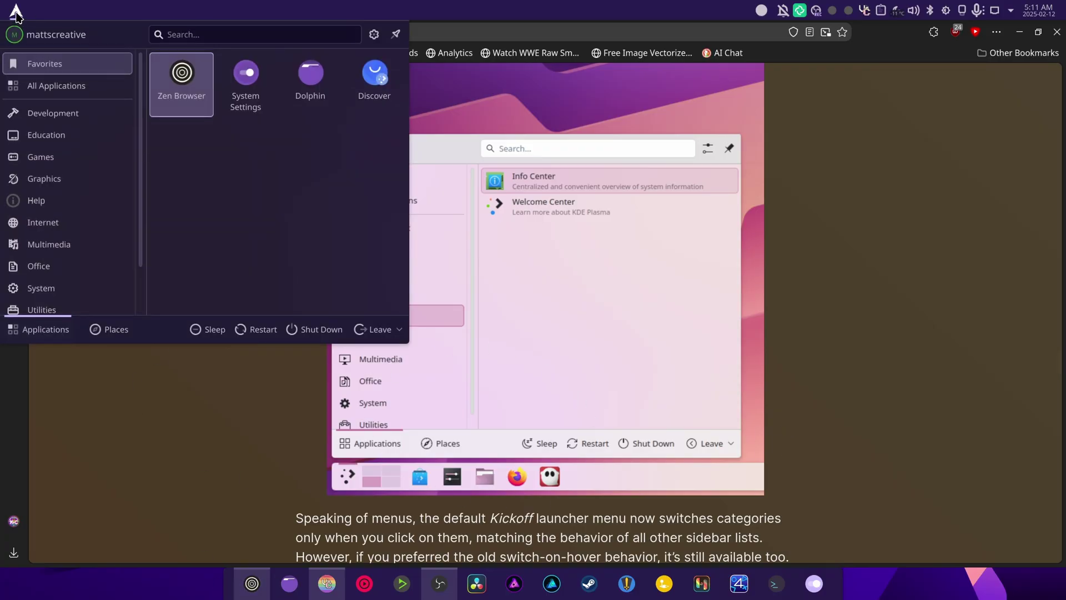
pyautogui.click(17, 12)
pyautogui.scroll(-10, 667, 293)
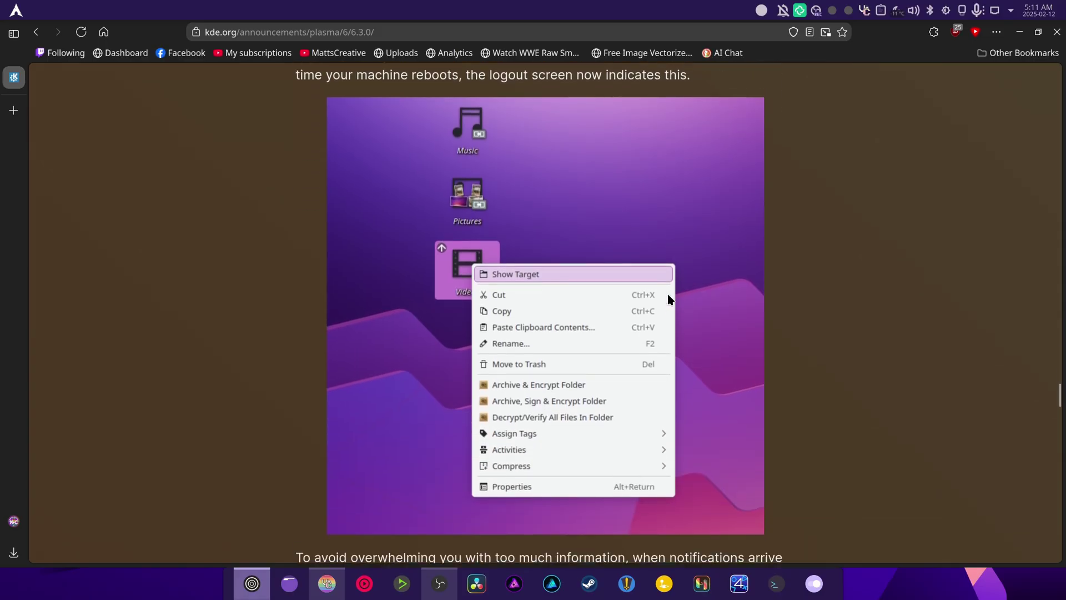
pyautogui.scroll(2, 545, 169)
pyautogui.scroll(-8, 555, 272)
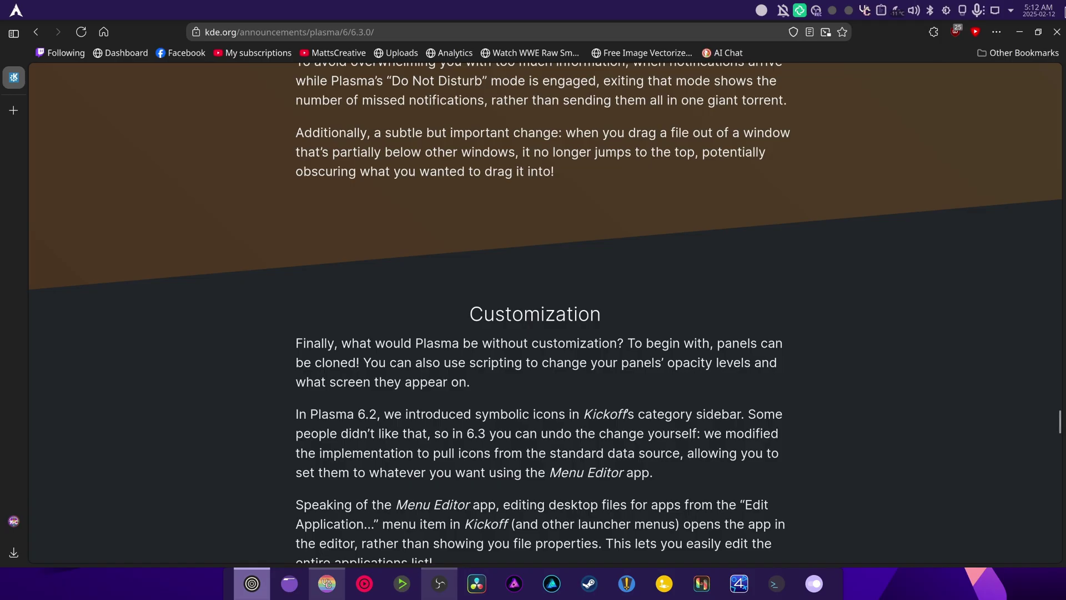
pyautogui.click(1057, 32)
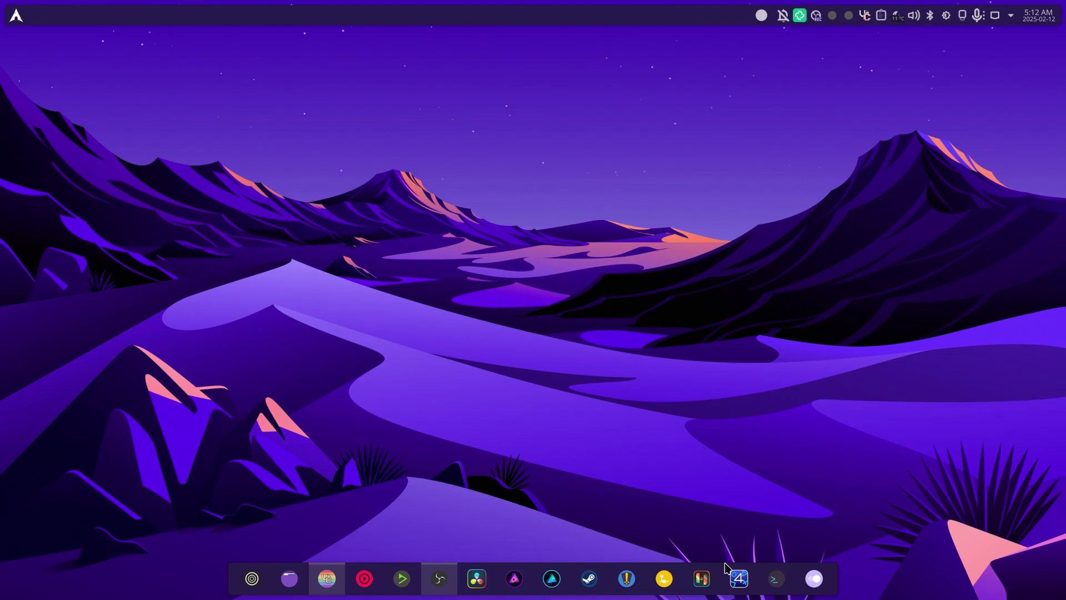
pyautogui.moveTo(525, 481); pyautogui.dragTo(622, 484)
pyautogui.moveTo(664, 579); pyautogui.dragTo(572, 577)
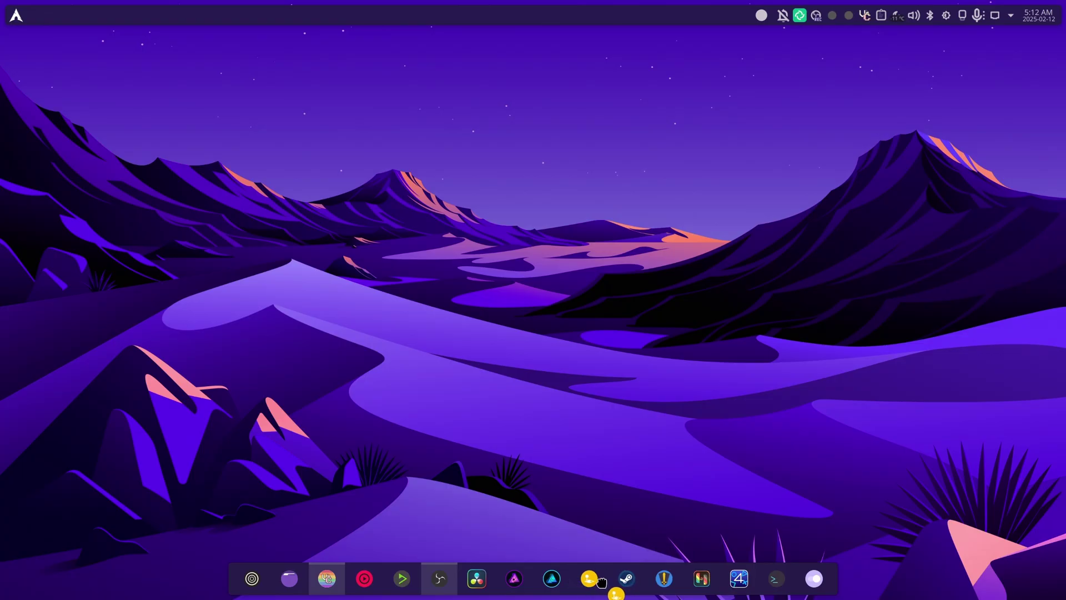
pyautogui.moveTo(560, 331); pyautogui.dragTo(592, 379)
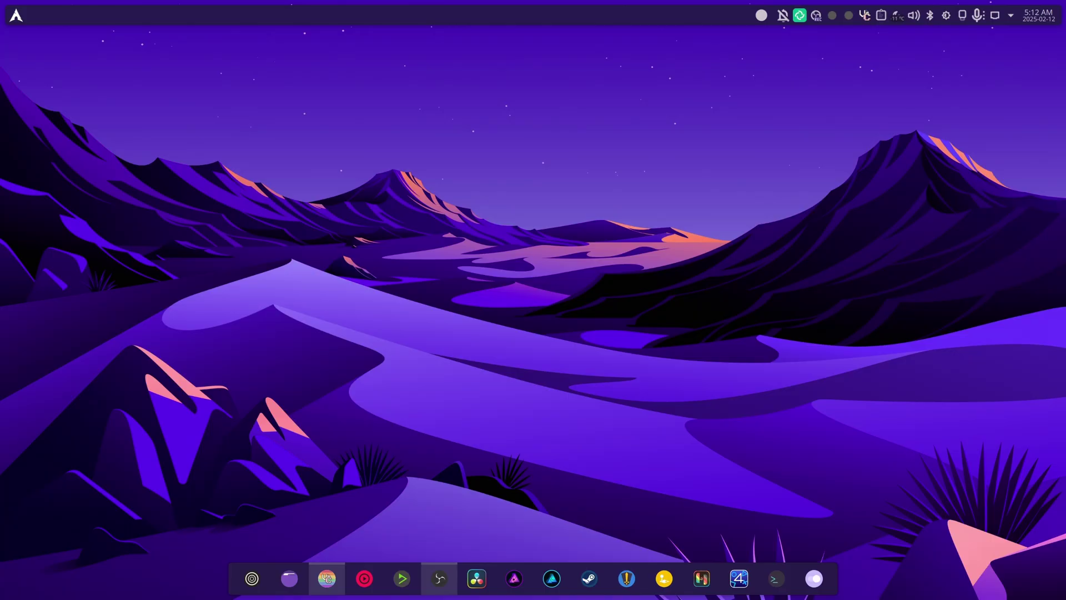
# Step: Reopen System Settings at Display & Monitor and apply a 100% scale to the Dell monitor
pyautogui.click(815, 578)
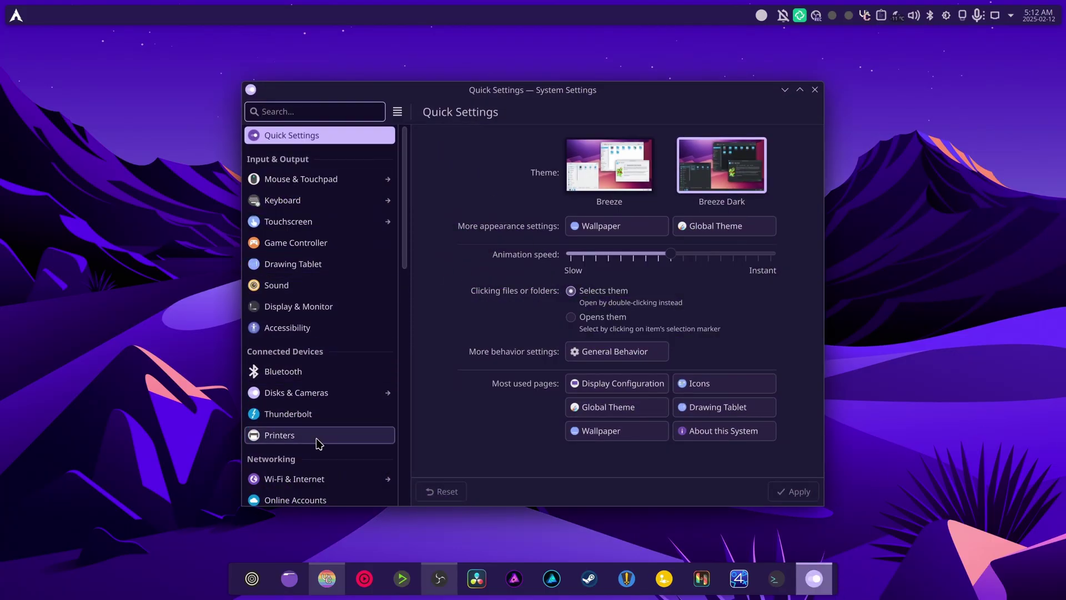
pyautogui.click(305, 307)
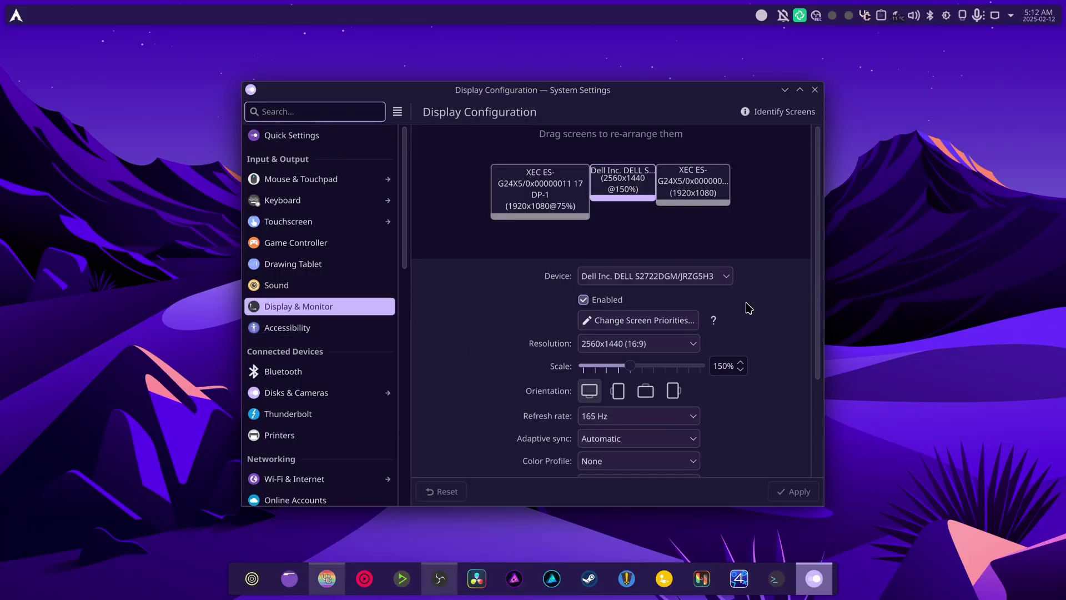
pyautogui.moveTo(635, 373); pyautogui.dragTo(611, 374)
pyautogui.click(787, 492)
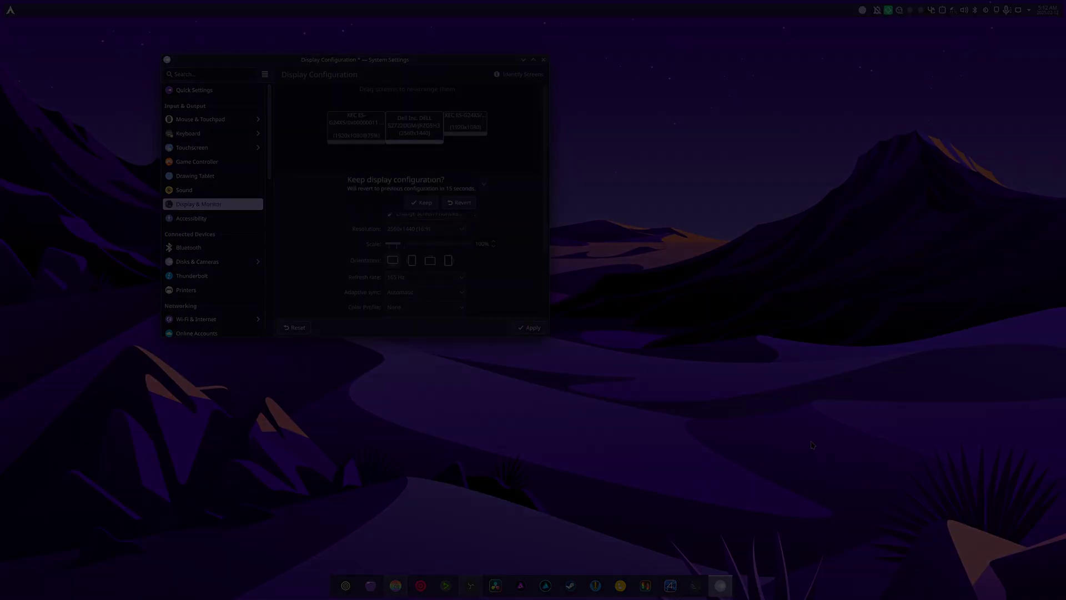